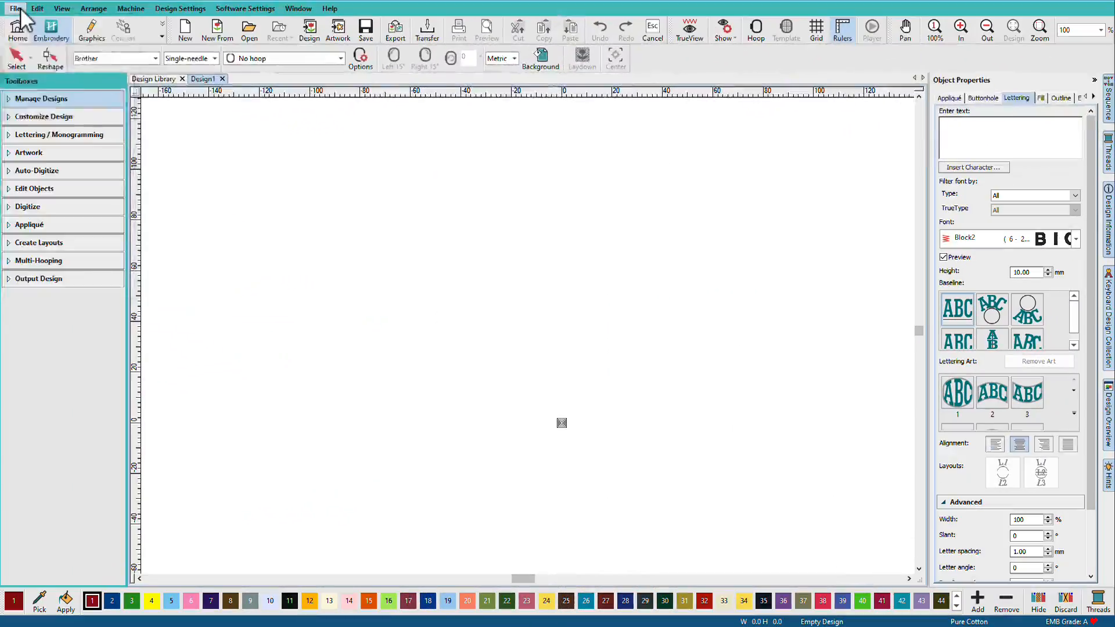
Switch to the cross-stitch program and compare its Picture and Design modes with the roses design open.
click(20, 9)
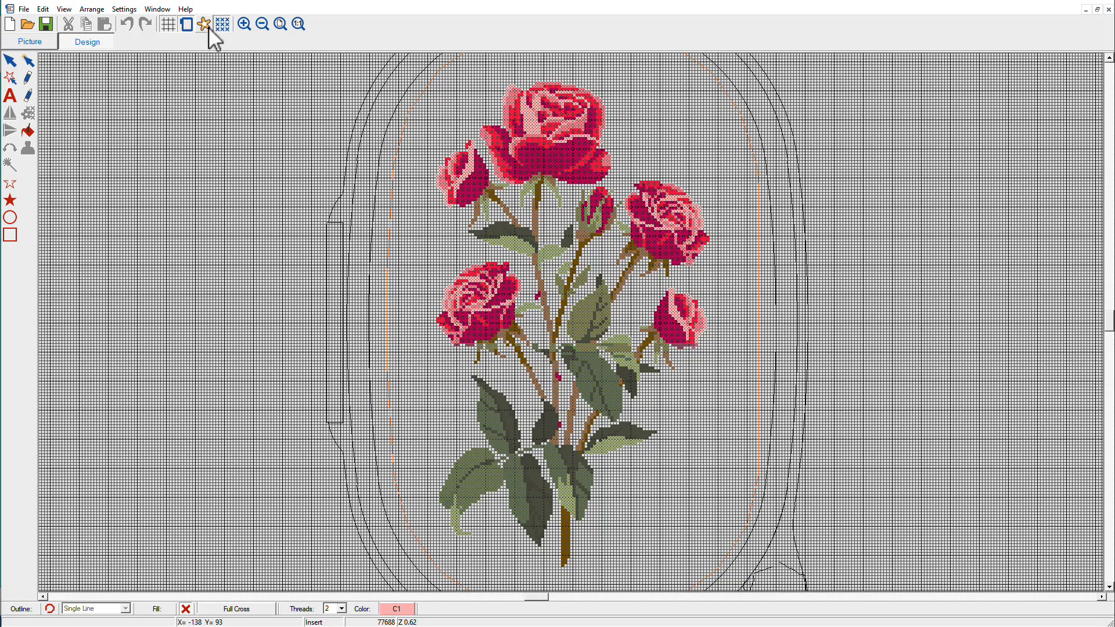
click(40, 46)
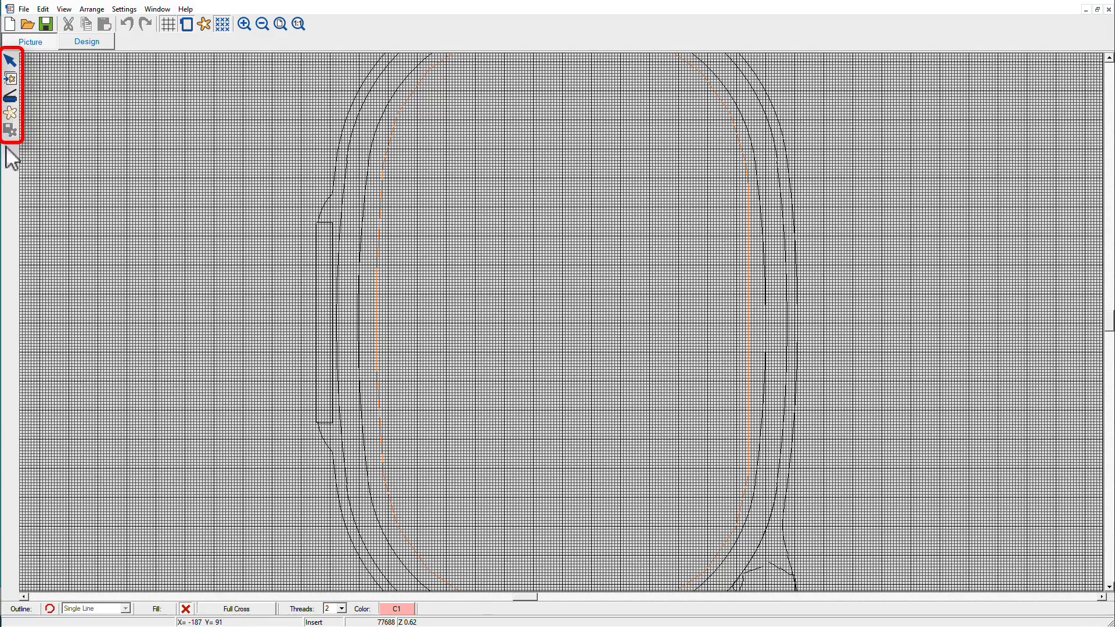
click(88, 45)
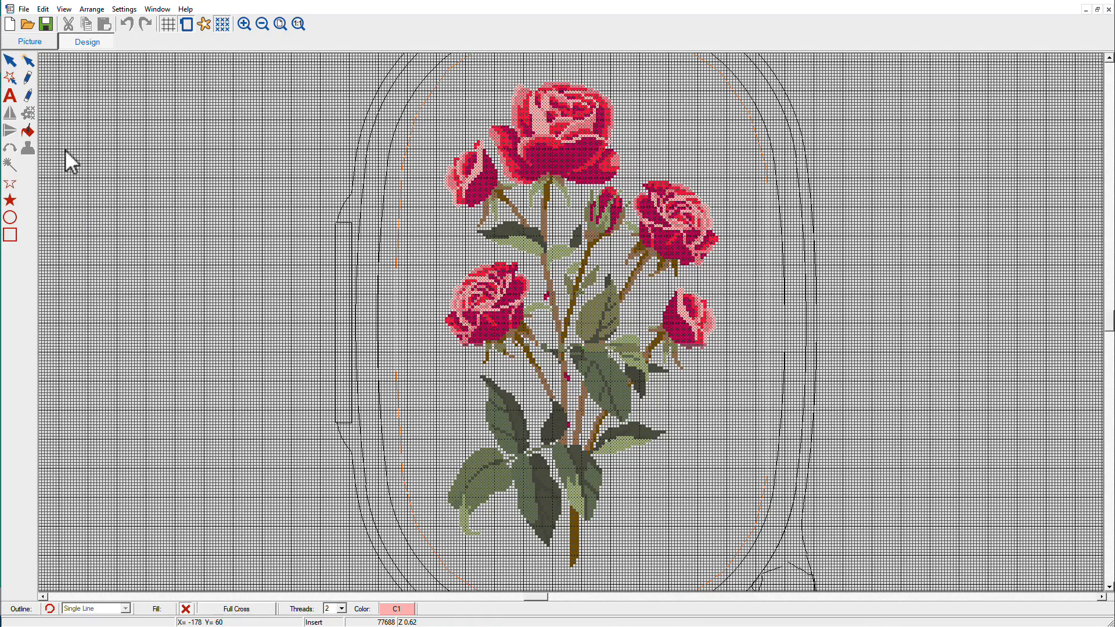
click(25, 46)
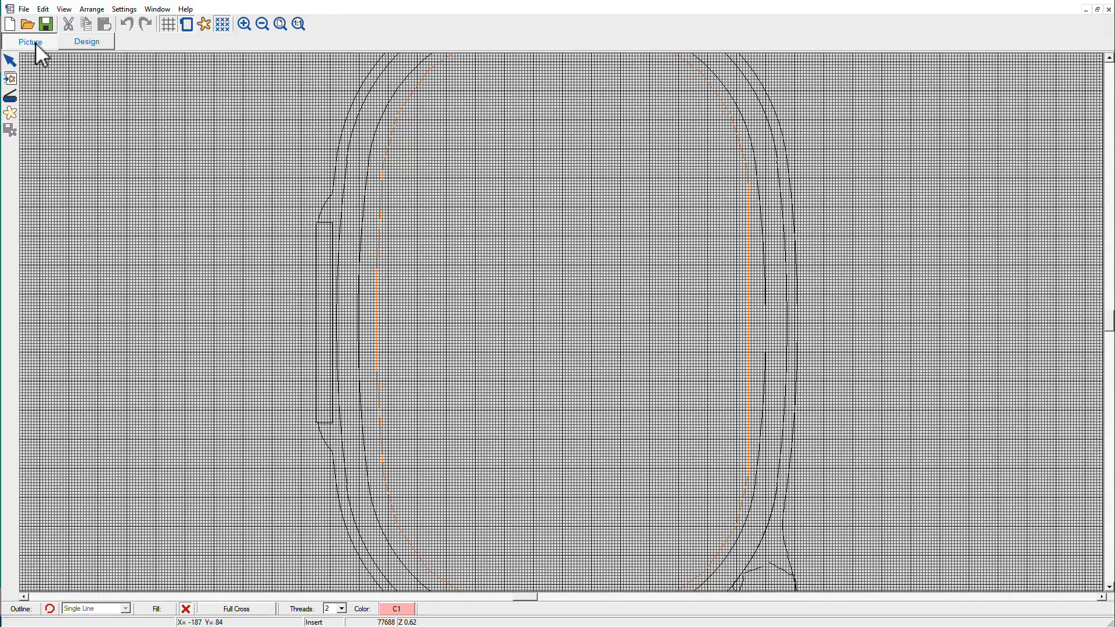
click(101, 42)
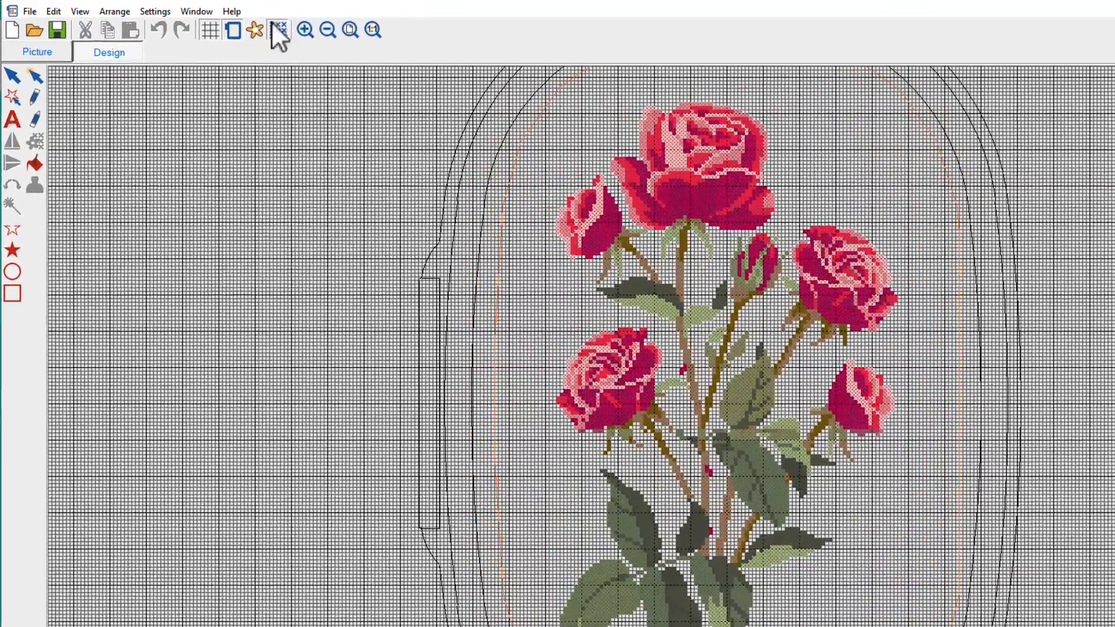
Open the program's Reference Manual.
click(232, 11)
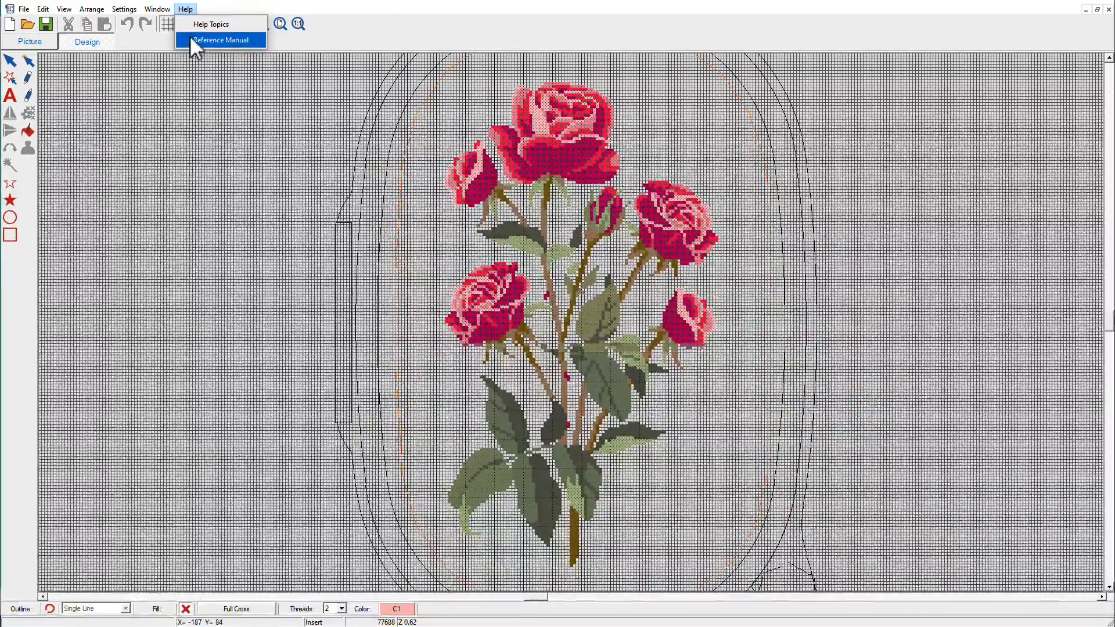
click(191, 39)
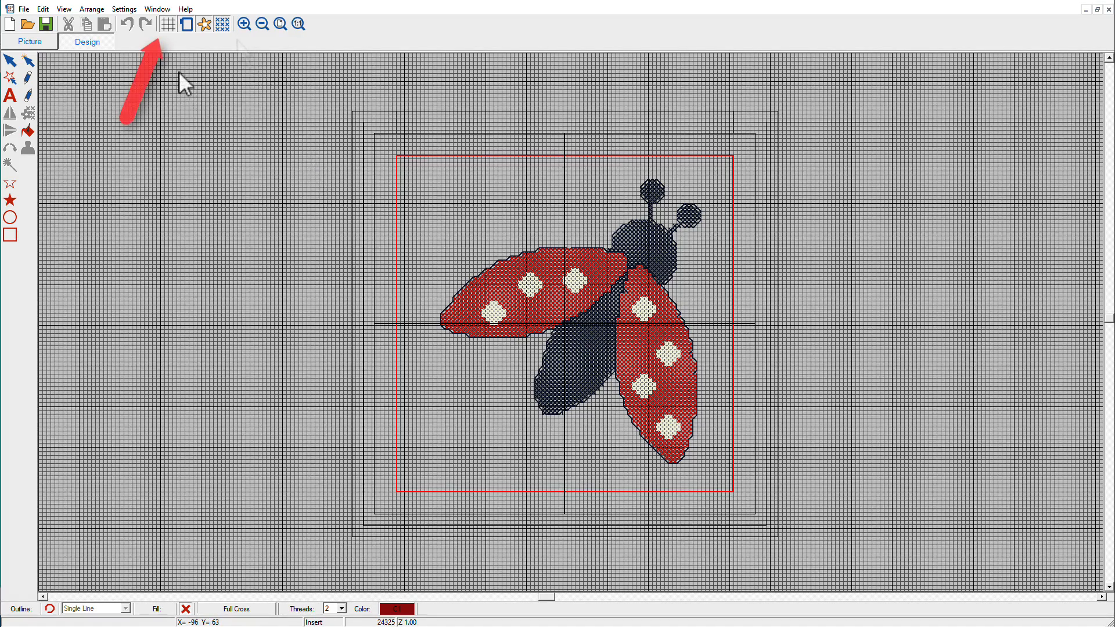
Hide the grid on the ladybird design, and enable Show Grid again in the grid options.
click(165, 24)
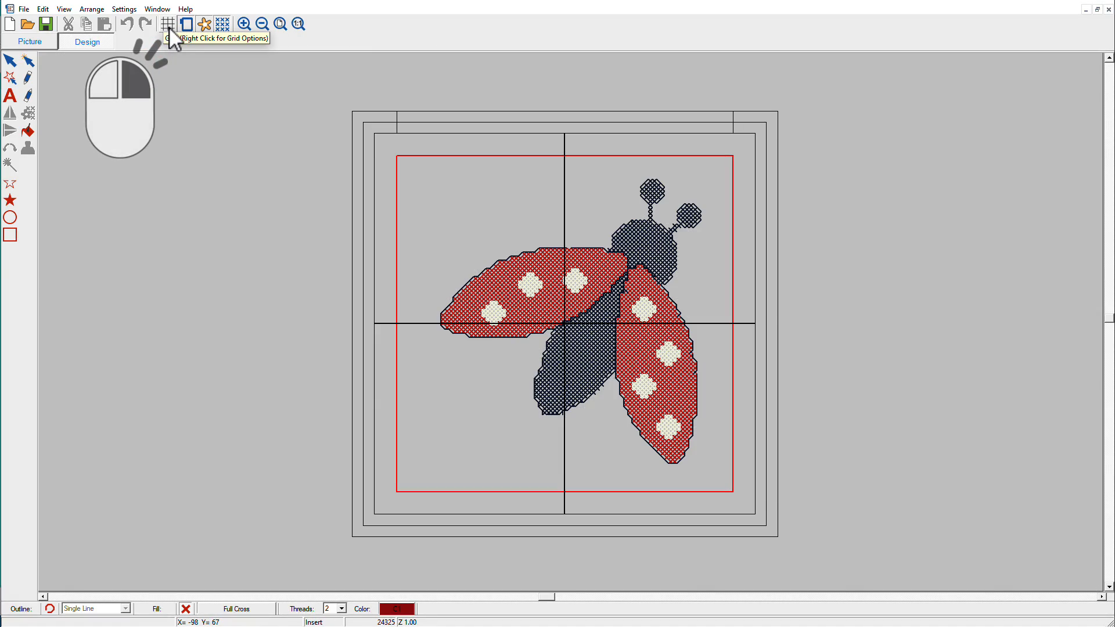
right_click(167, 26)
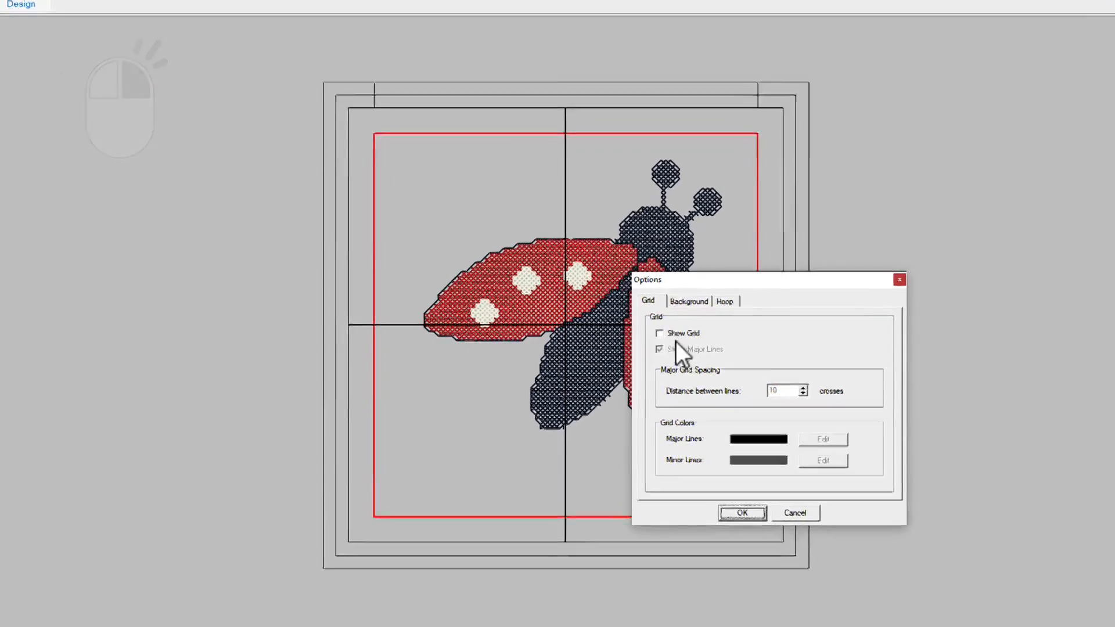
click(648, 333)
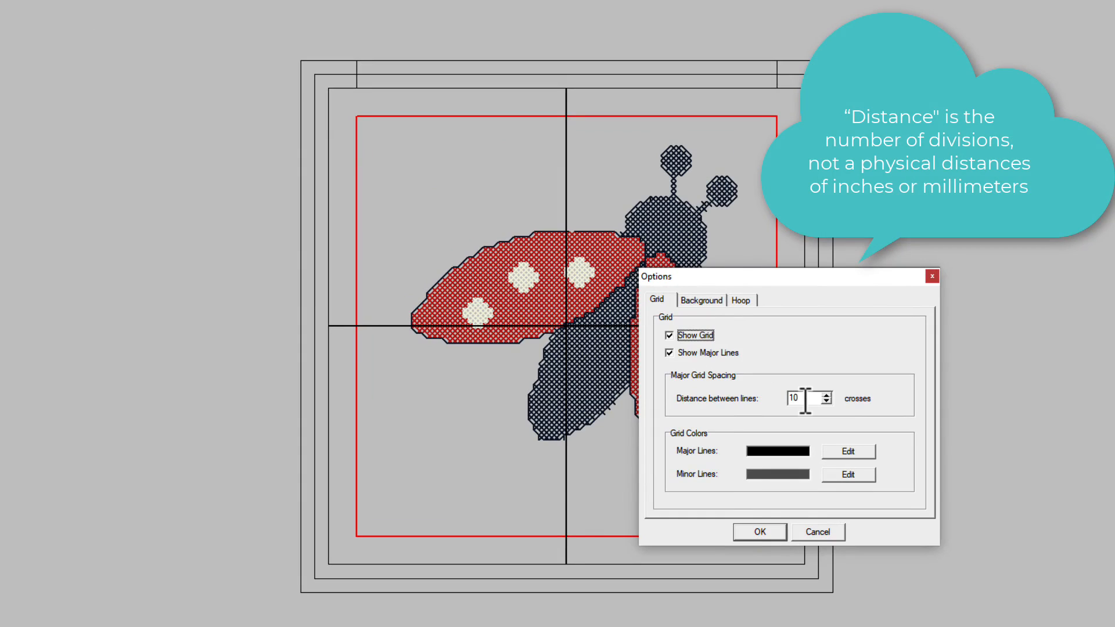
Set the minor grid lines to a custom grey with red, green and blue values of 177, and apply the grid options.
drag(803, 402, 793, 404)
click(845, 477)
click(817, 278)
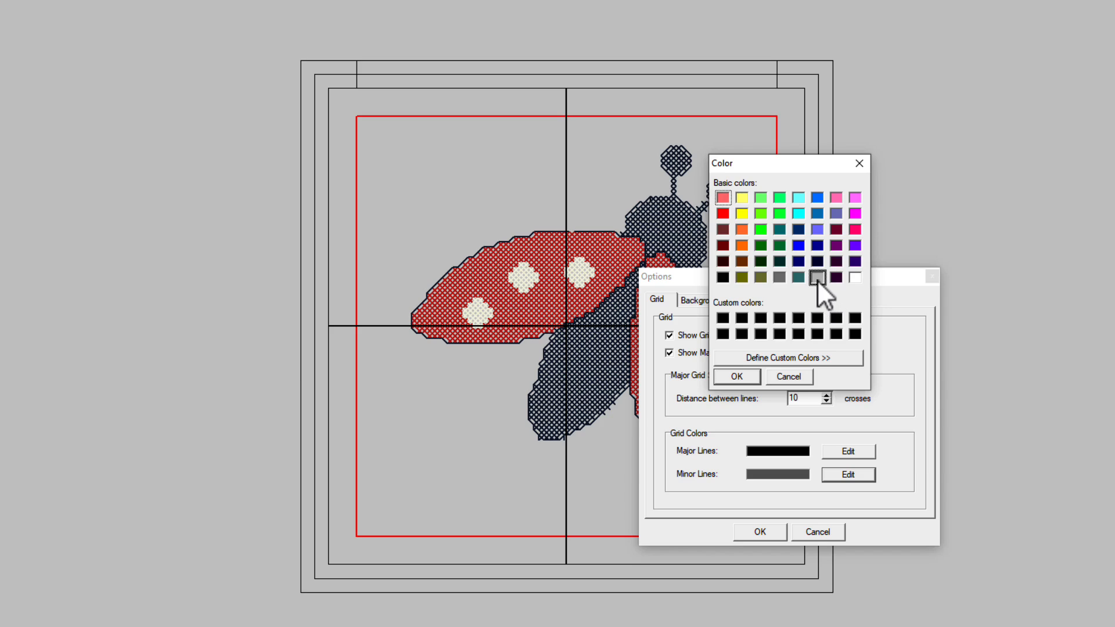
click(808, 359)
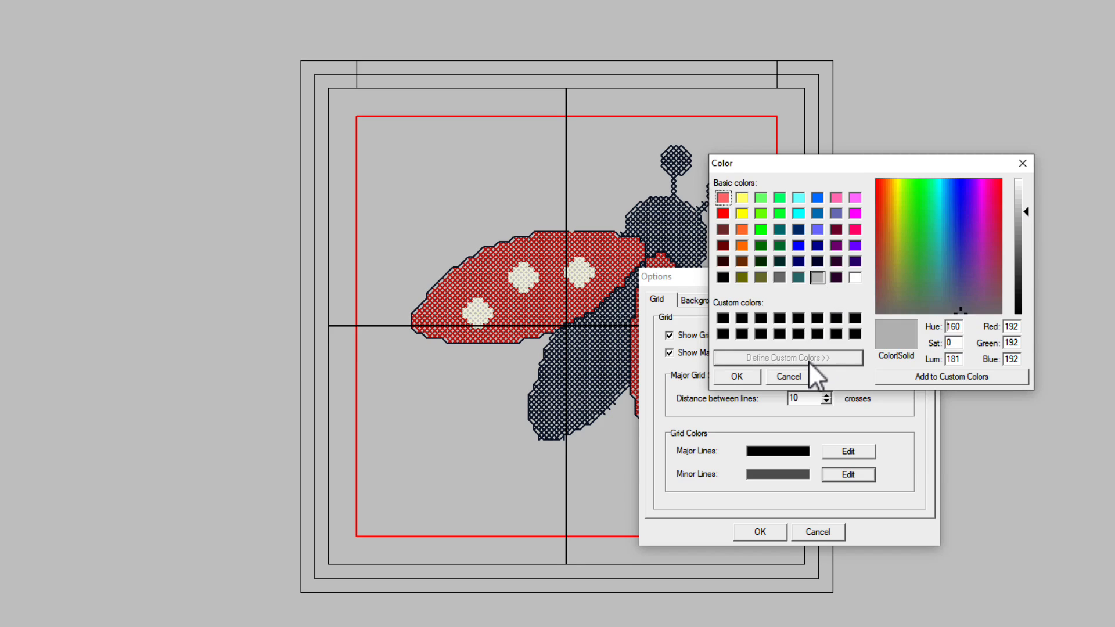
click(1026, 219)
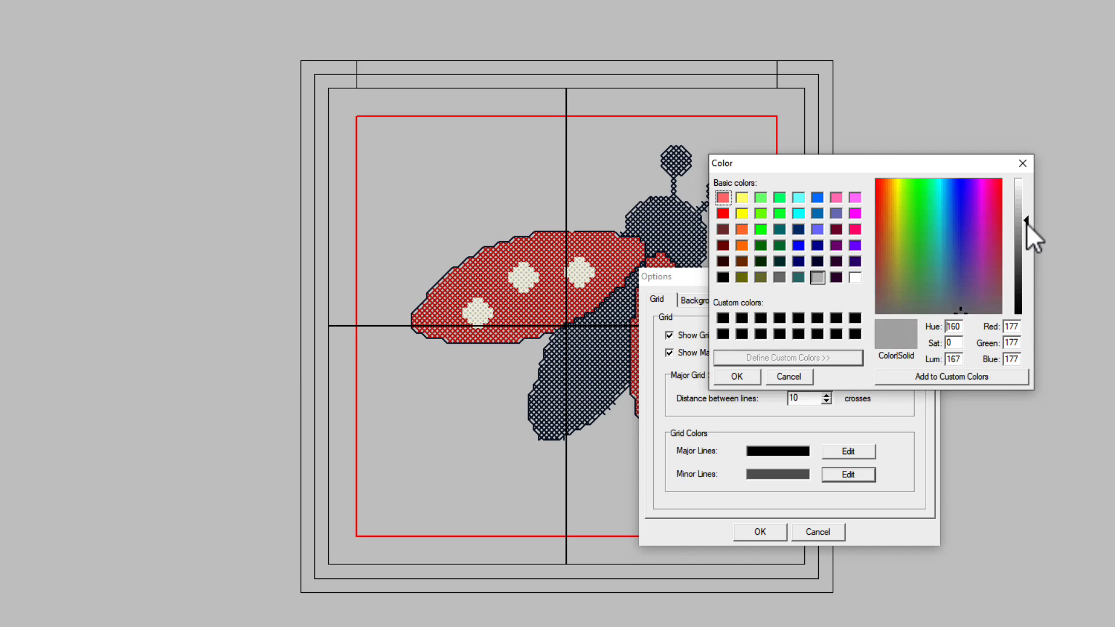
click(737, 376)
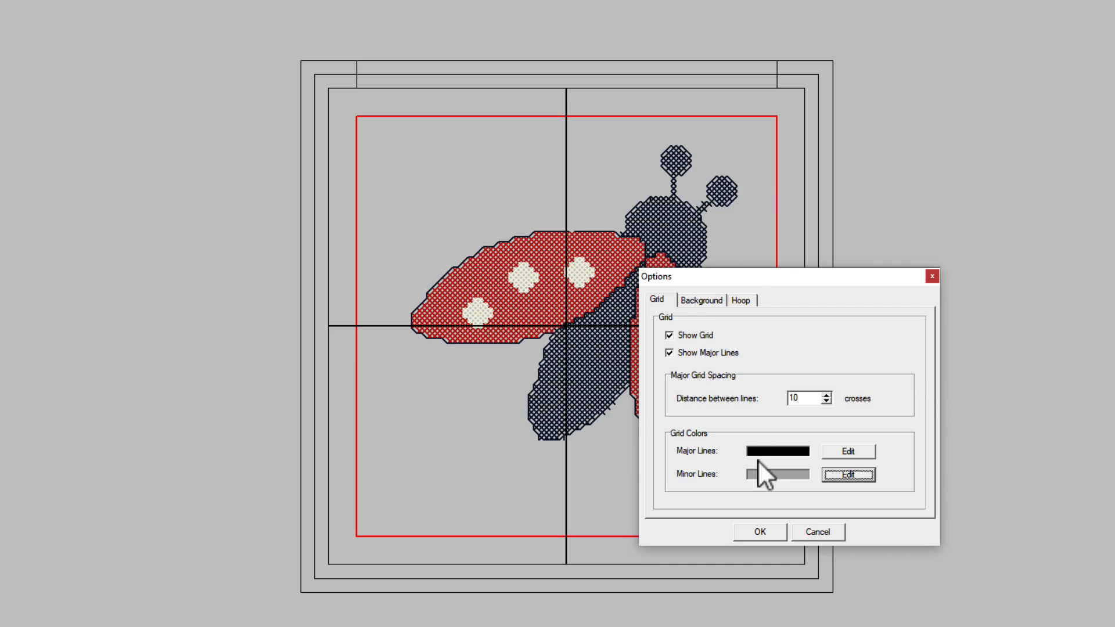
click(760, 532)
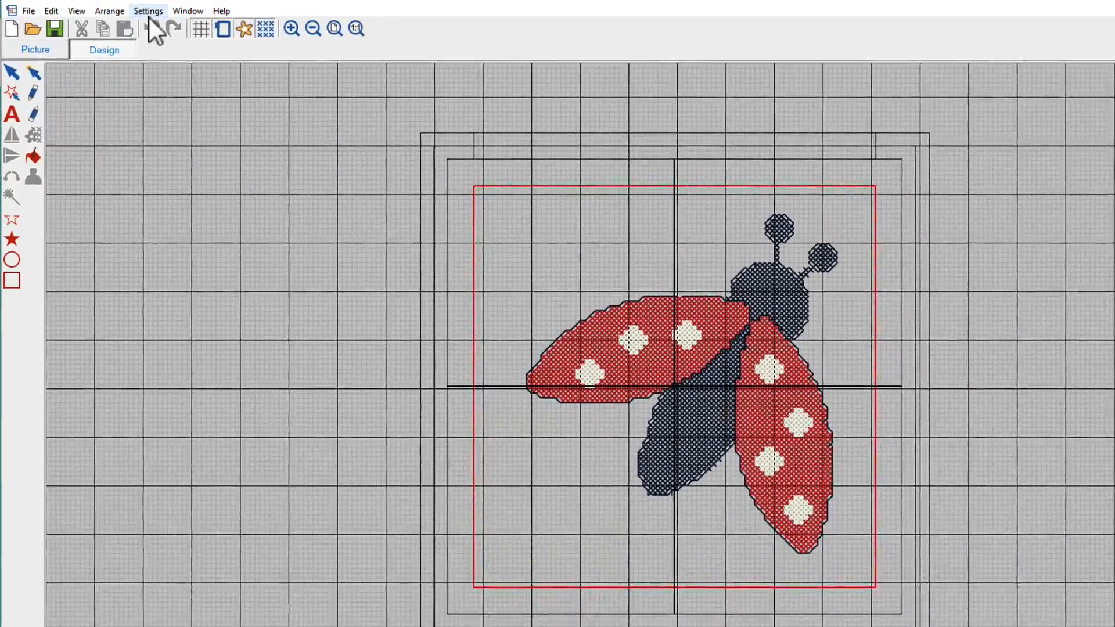
Examine the background color and fabric settings in the design options, and close them.
click(116, 3)
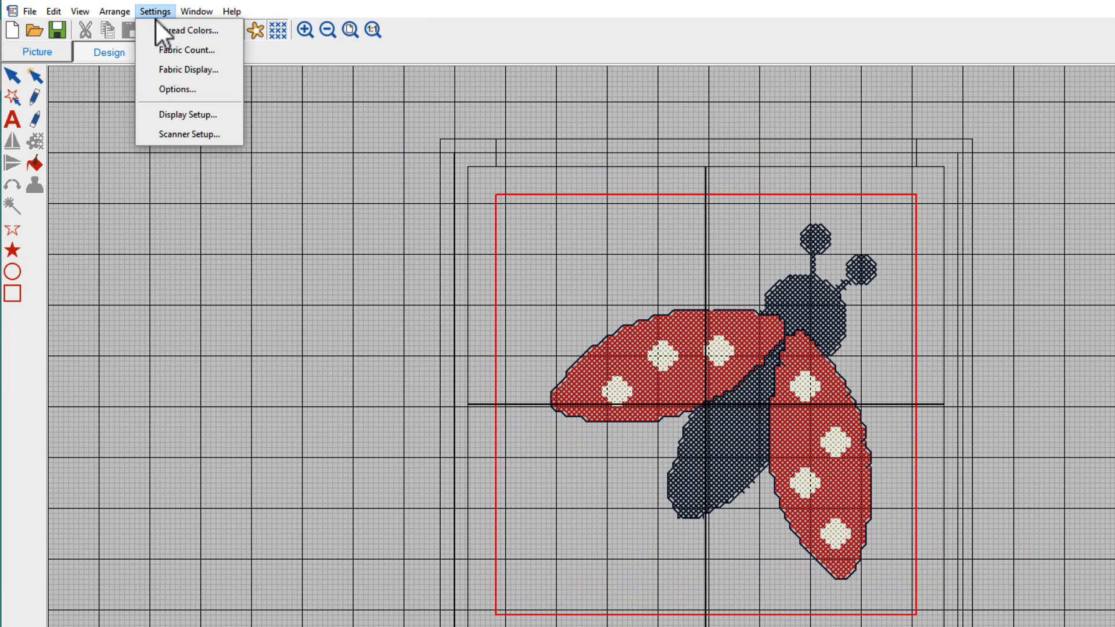
click(176, 87)
click(841, 380)
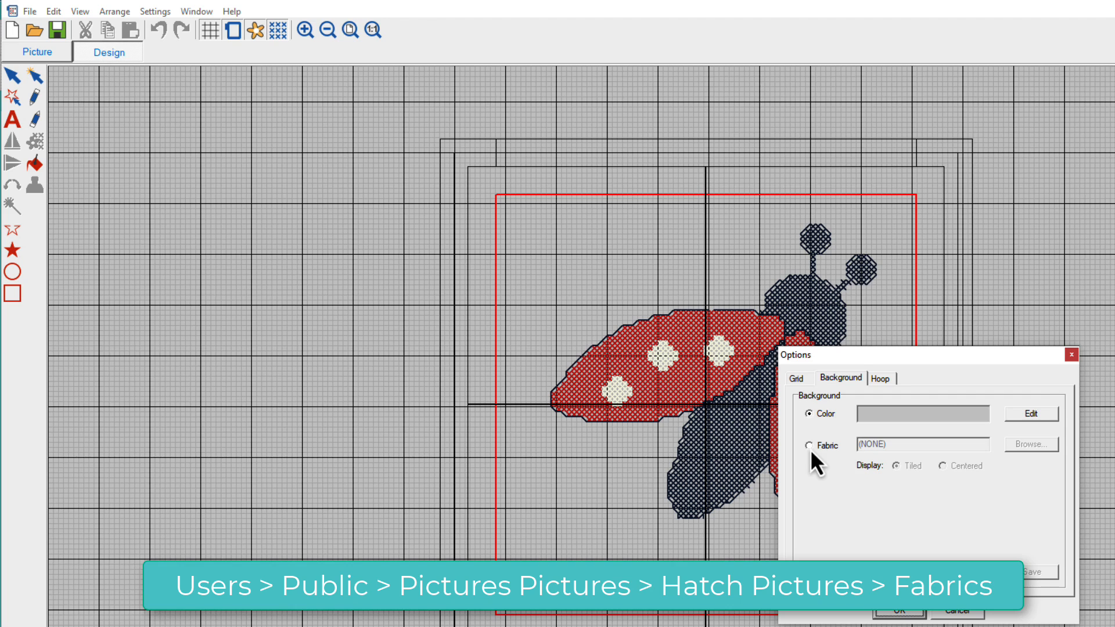
click(900, 611)
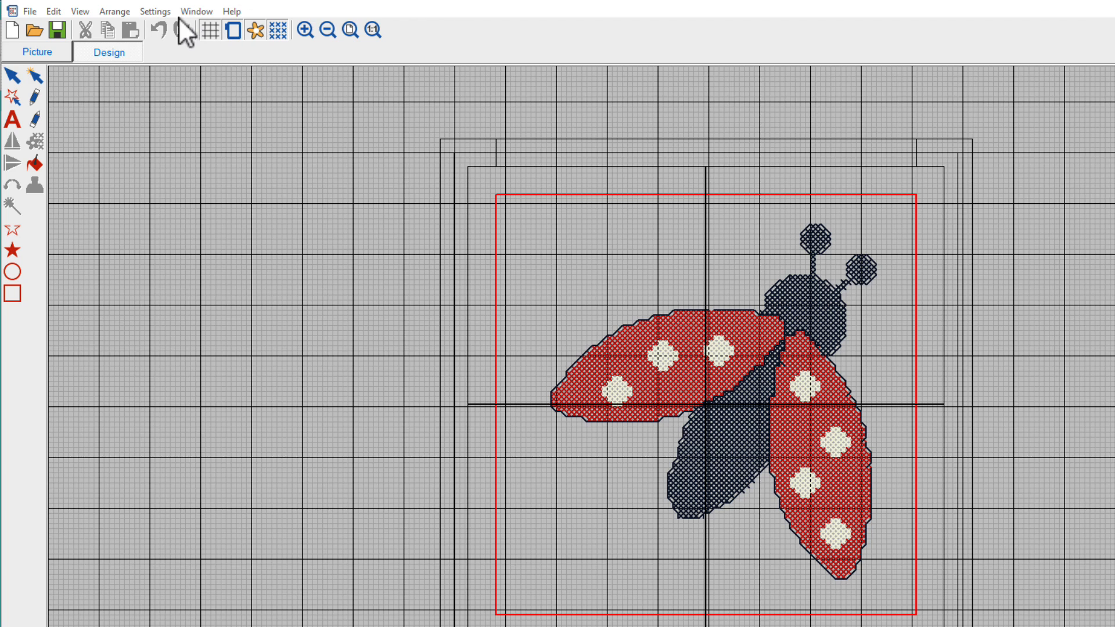
Browse the available hoop sizes in the hoop options, and leave without choosing another hoop.
click(152, 9)
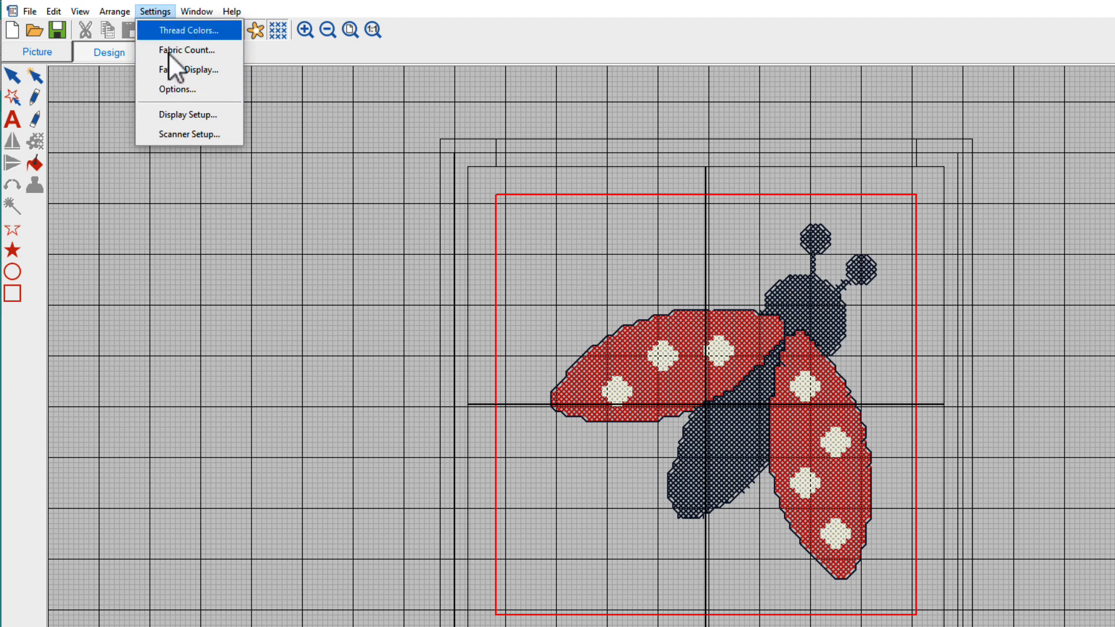
click(197, 22)
right_click(230, 35)
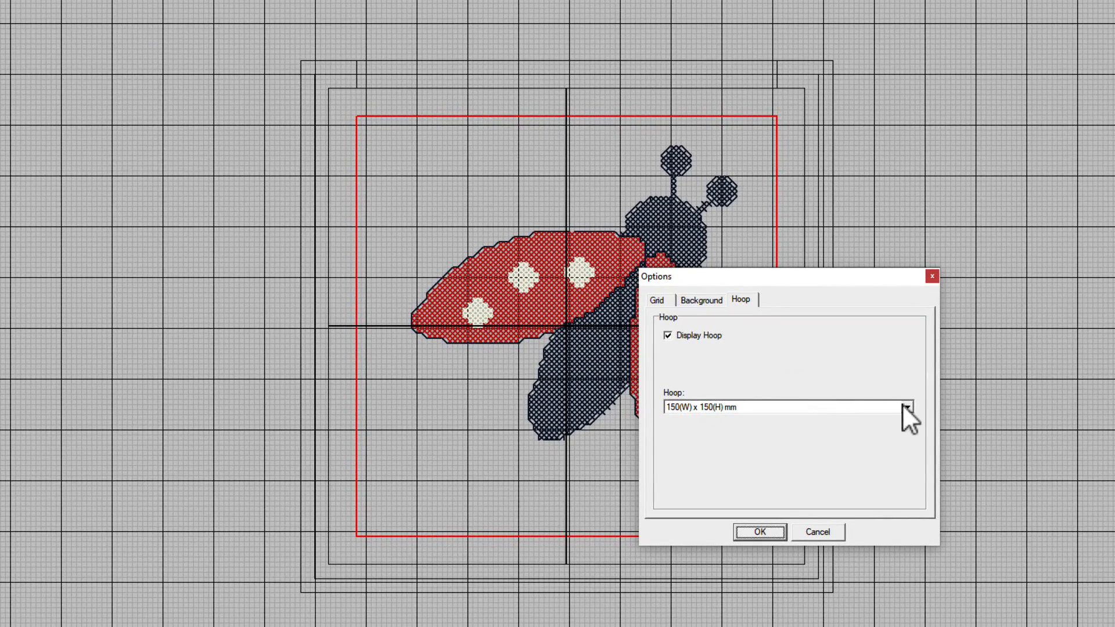
click(906, 408)
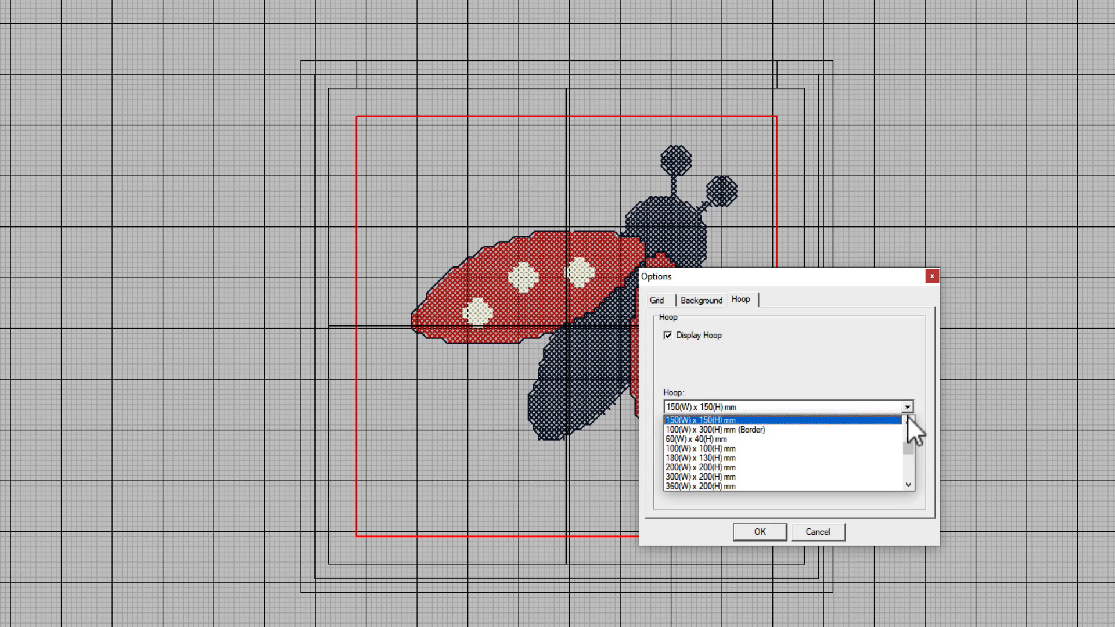
drag(913, 443, 897, 427)
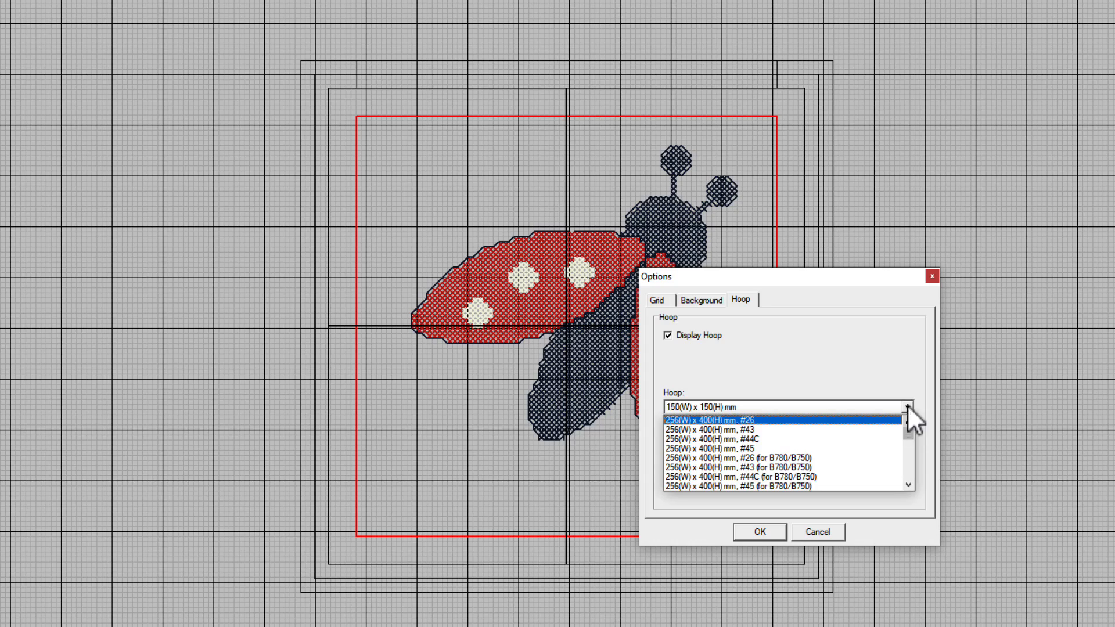
click(816, 533)
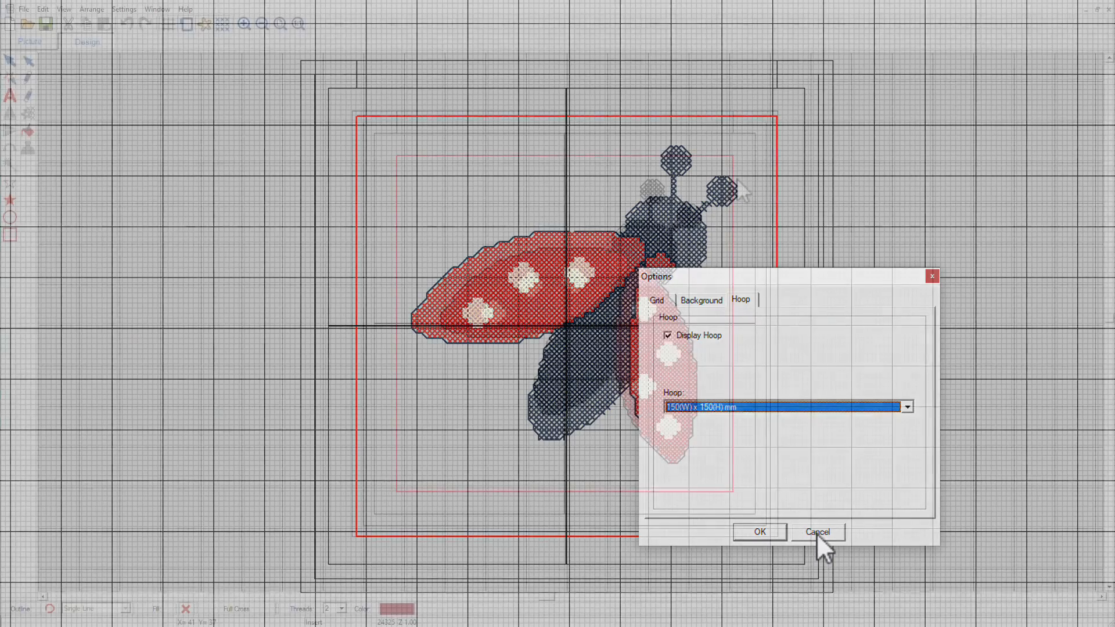
click(817, 533)
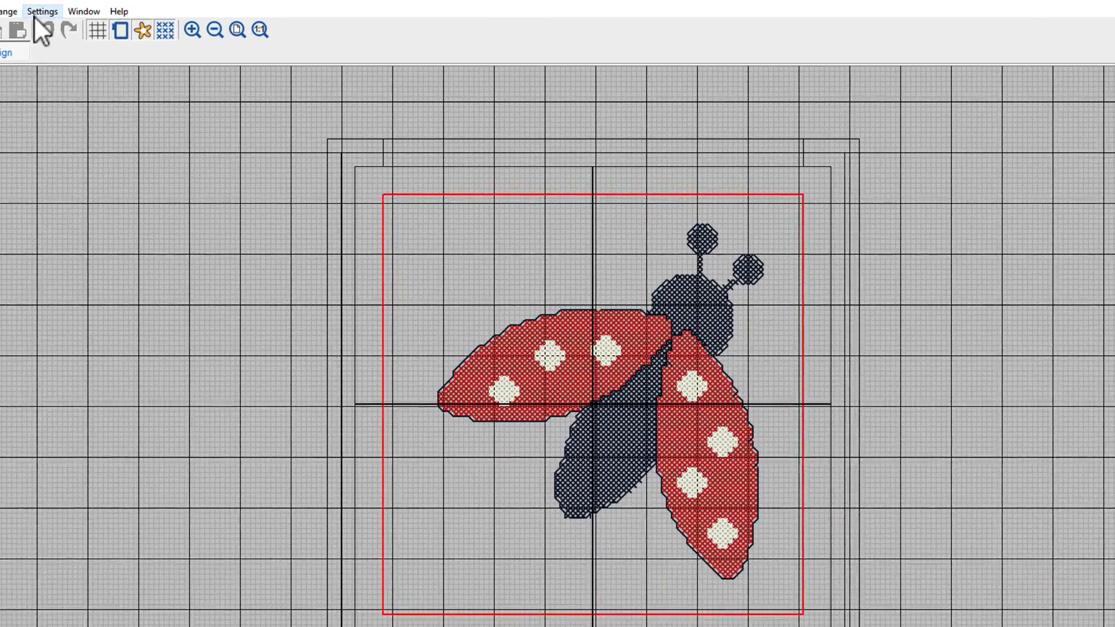
Set the fabric count to 10 stitches per inch, keeping the settings window clear of the design.
click(37, 14)
click(47, 50)
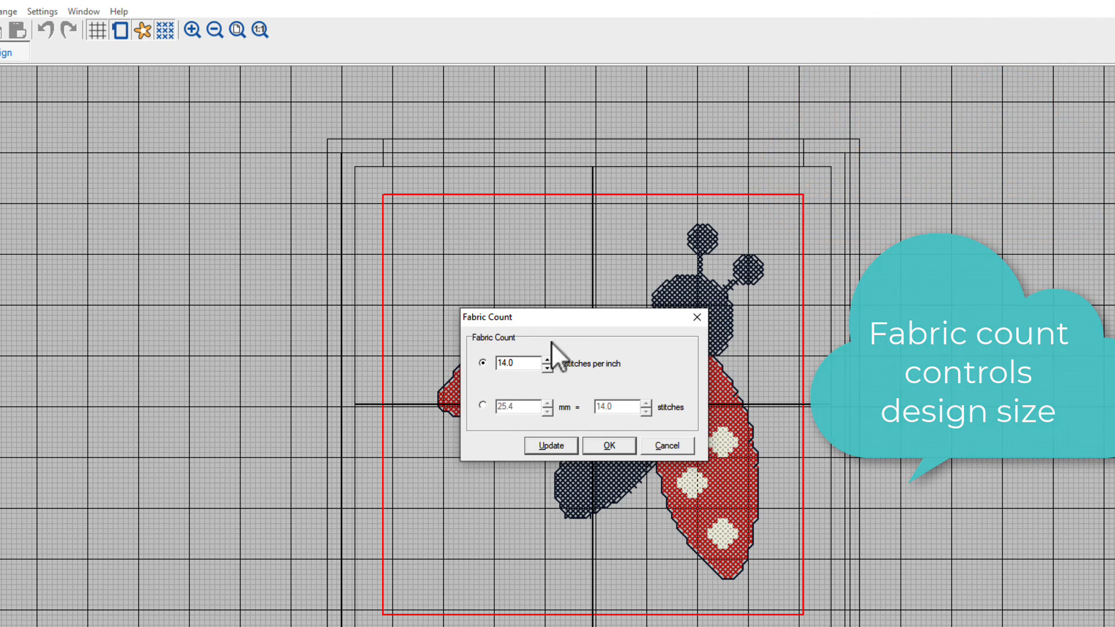
drag(567, 321, 988, 313)
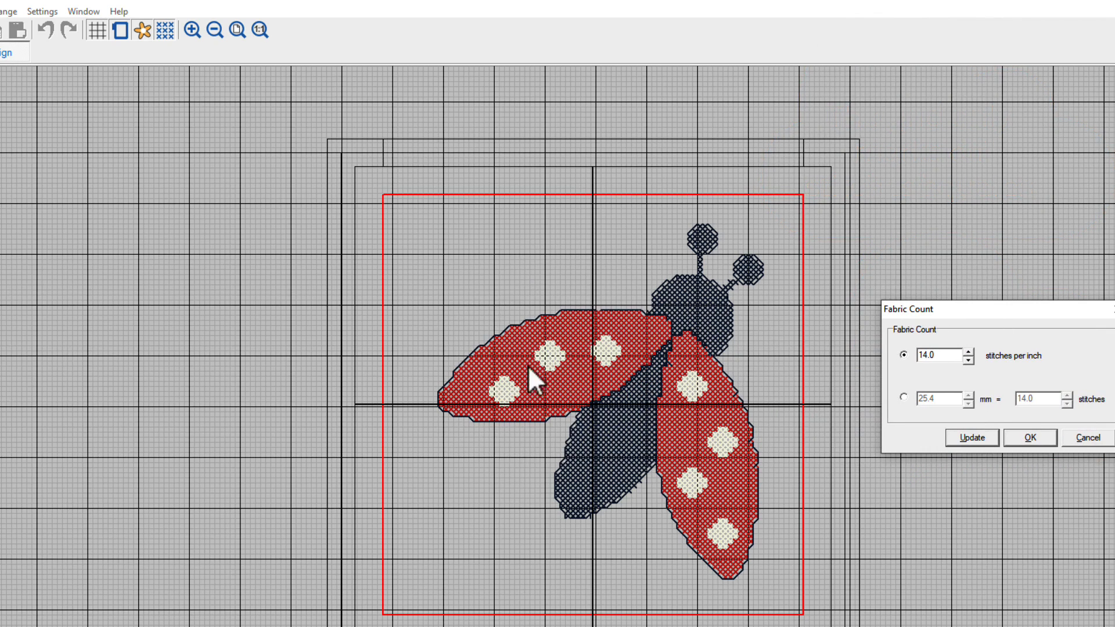
double_click(925, 356)
text(10)
click(1030, 437)
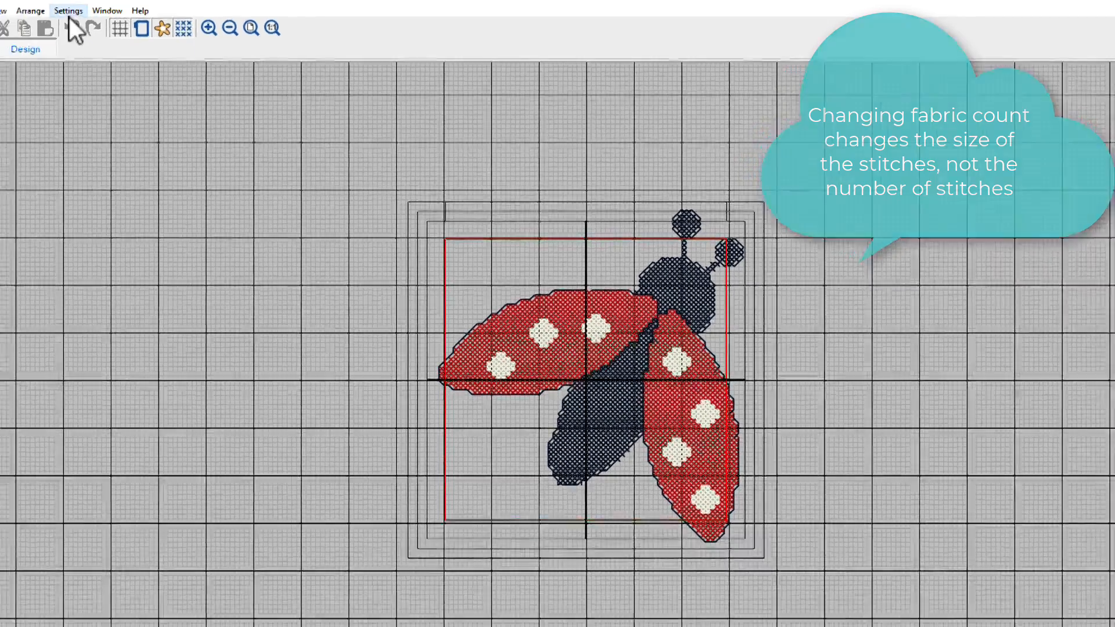
Set the ladybird design's fabric count to 18 stitches per inch.
click(43, 11)
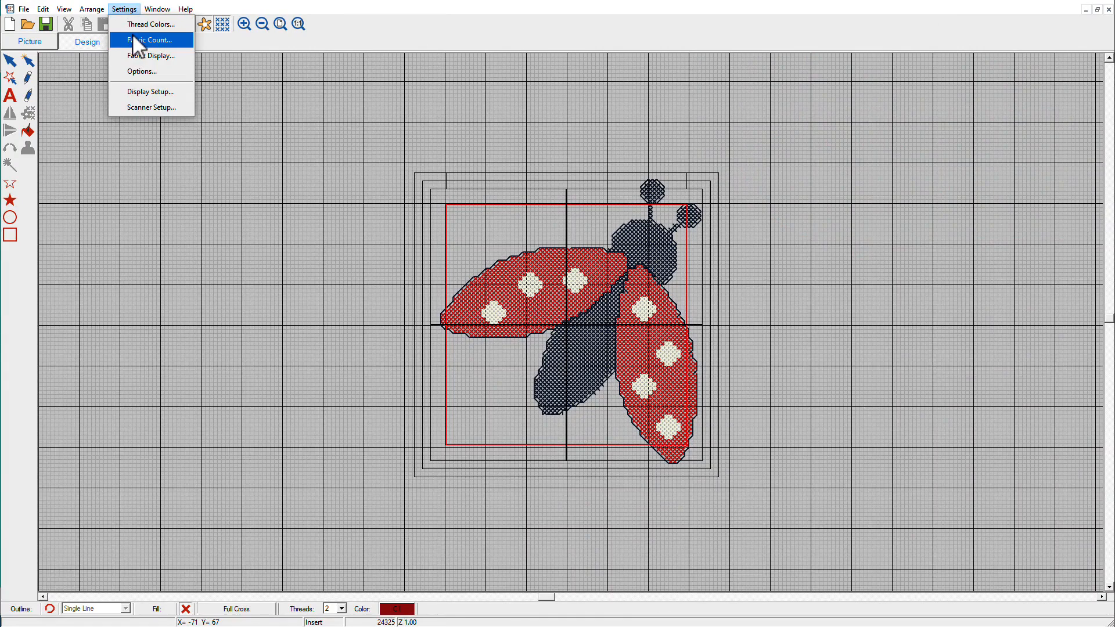
click(134, 40)
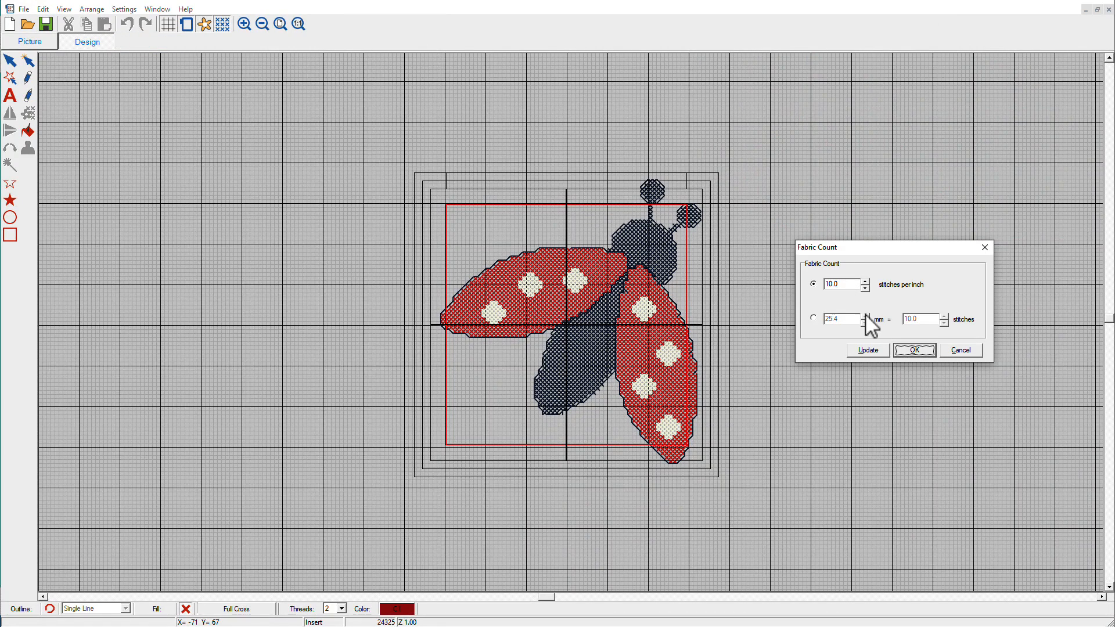
double_click(849, 285)
text(18)
click(920, 351)
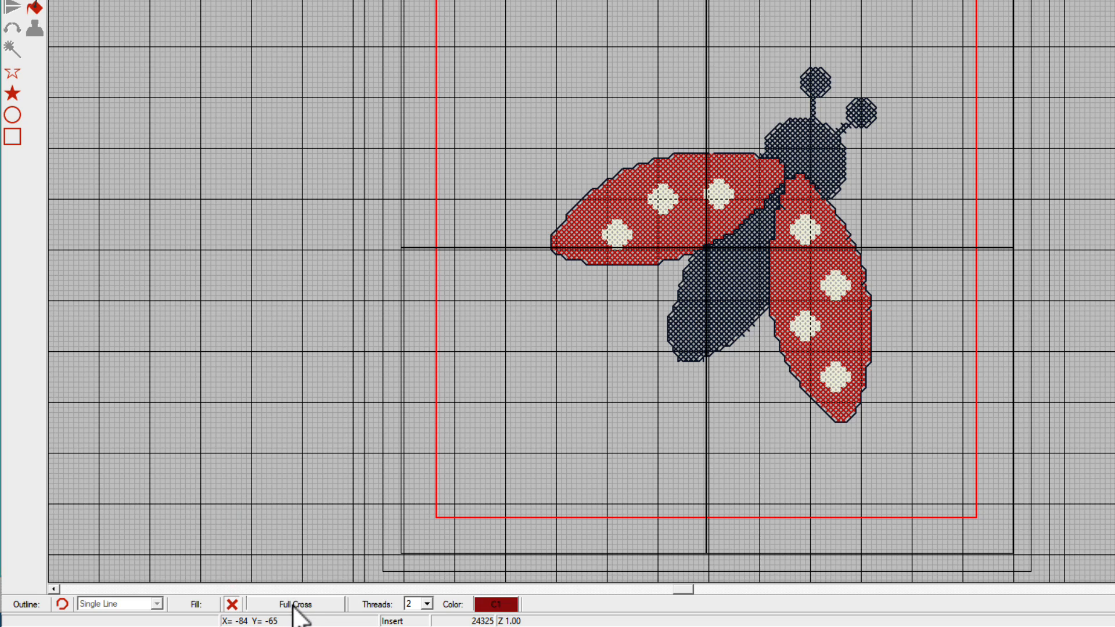
Check the available thread counts while keeping 2, and display the thread color palette widened to show more colors per row.
click(430, 606)
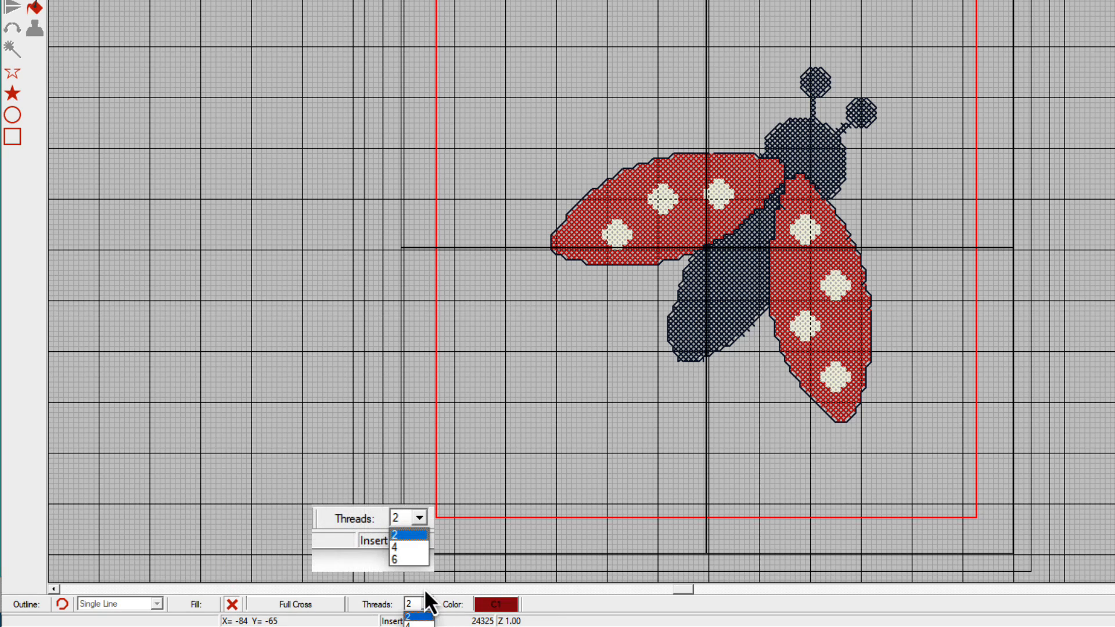
click(423, 586)
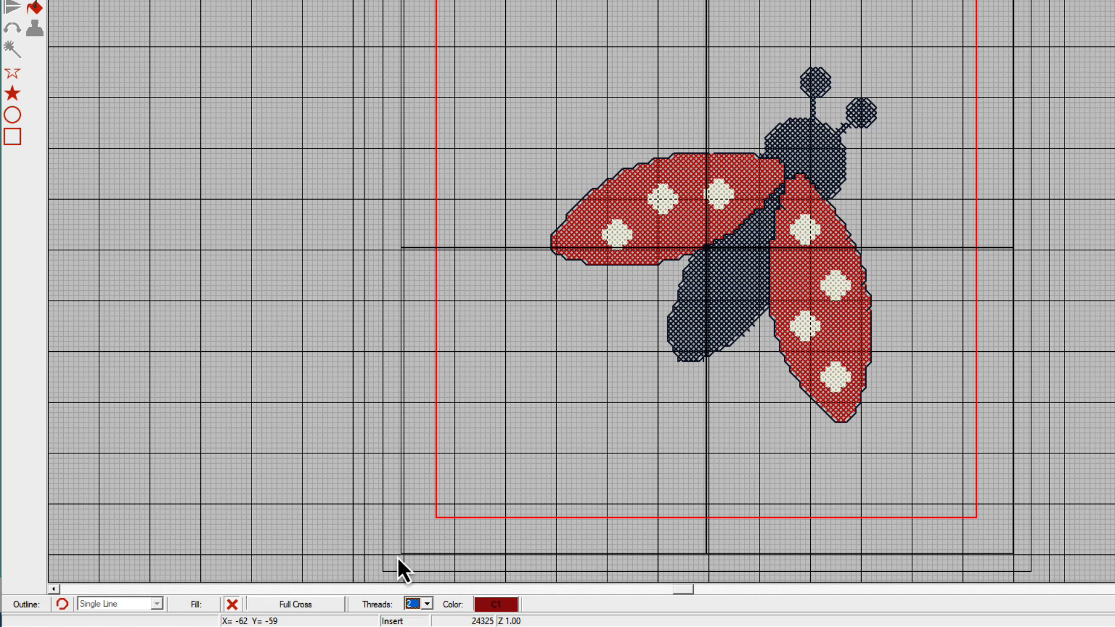
right_click(497, 605)
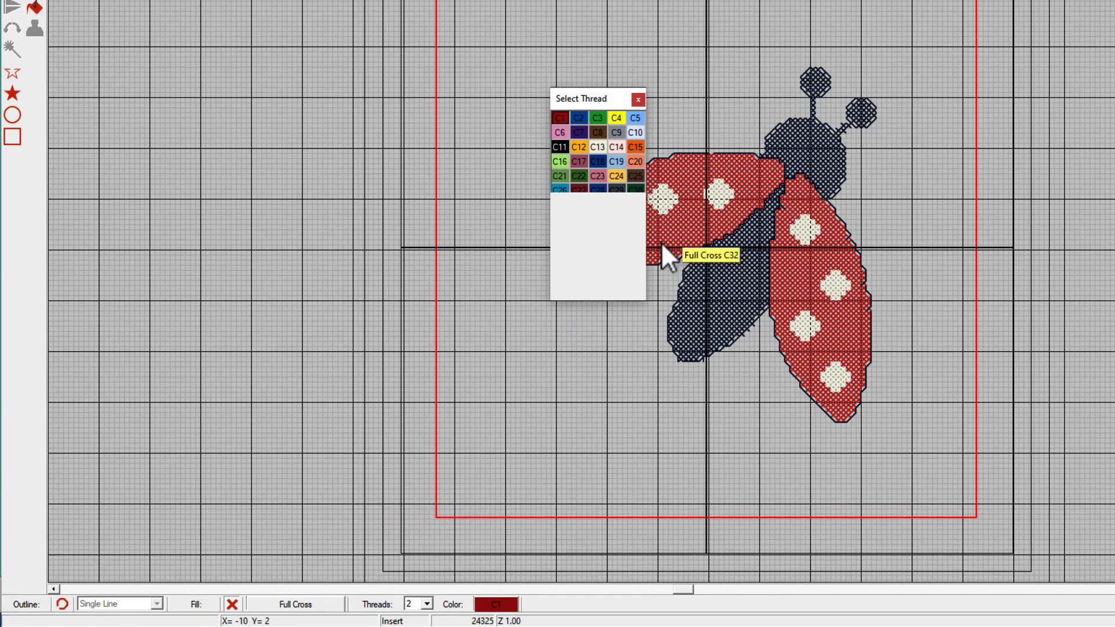
drag(646, 249, 924, 263)
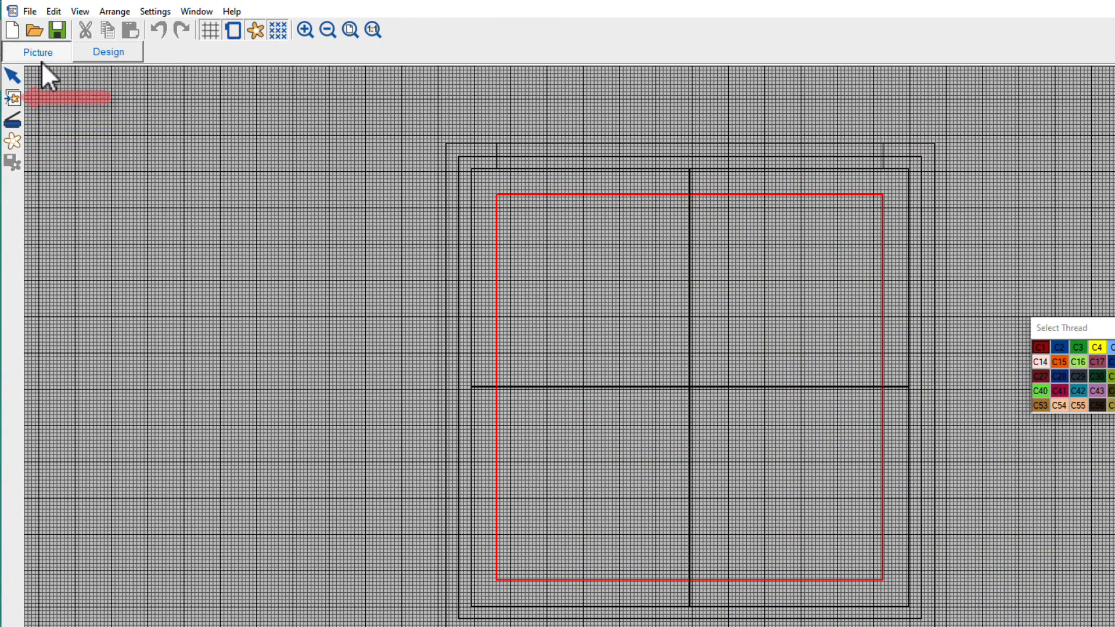
Insert Gardening-ladybird.png as the artwork and scale it down proportionally to about 81 by 87 crosses.
click(19, 98)
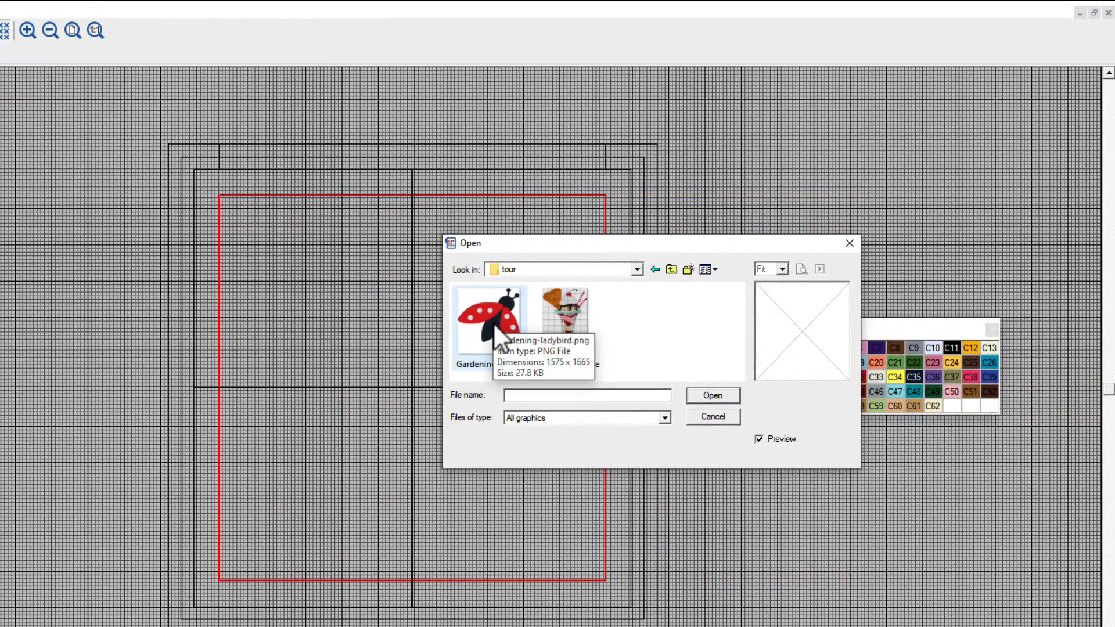
click(492, 322)
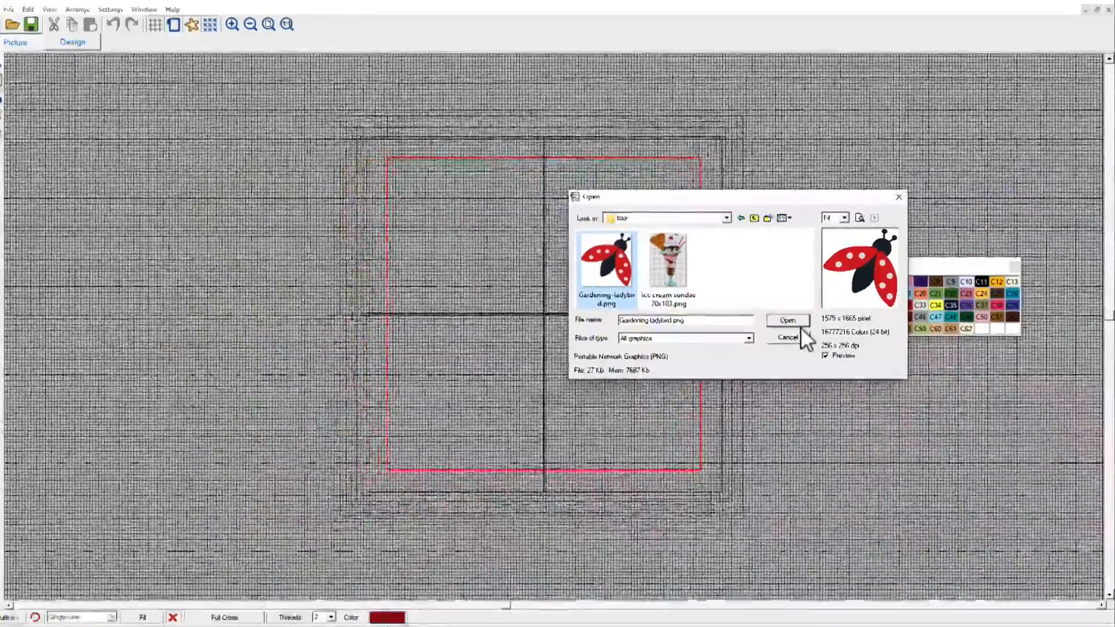
click(720, 395)
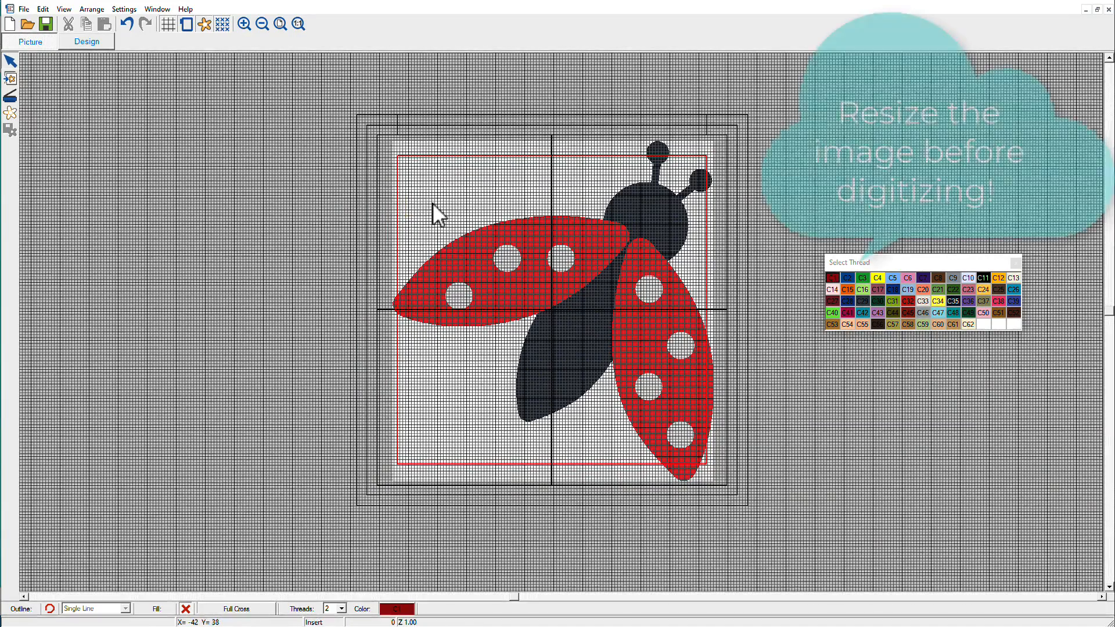
click(433, 203)
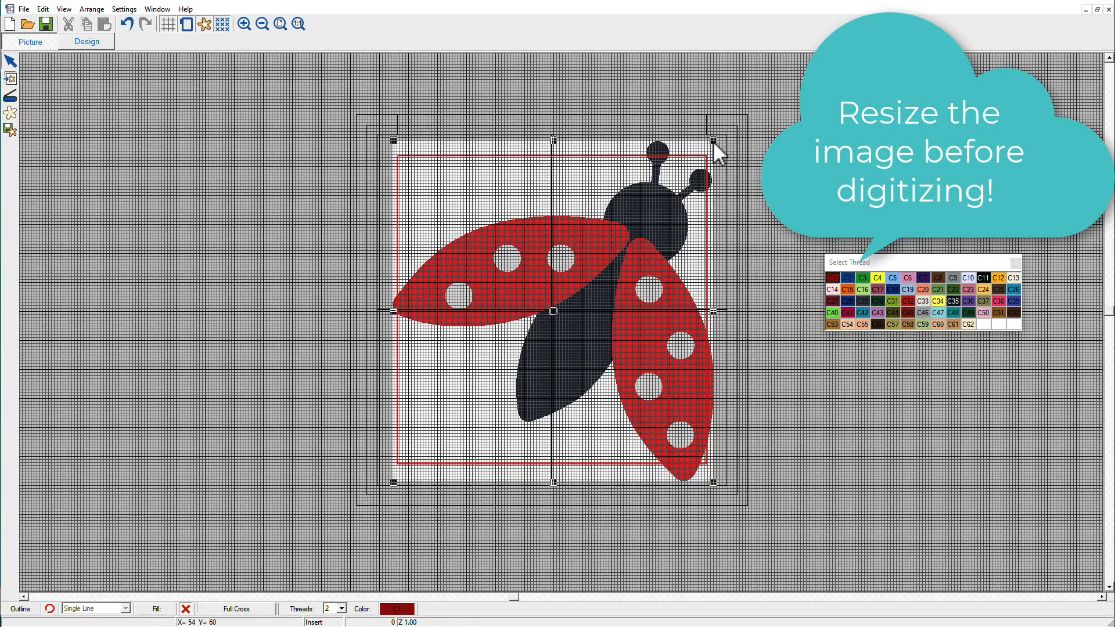
drag(713, 141, 646, 231)
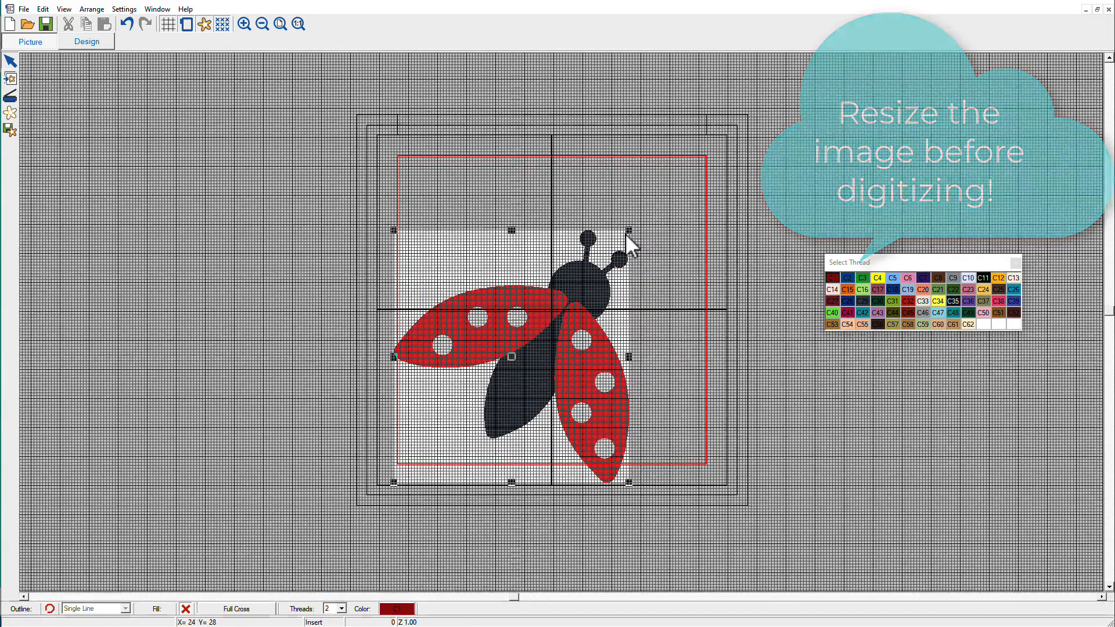
Try rotating the ladybird image clockwise about its center, and undo the rotation.
click(556, 242)
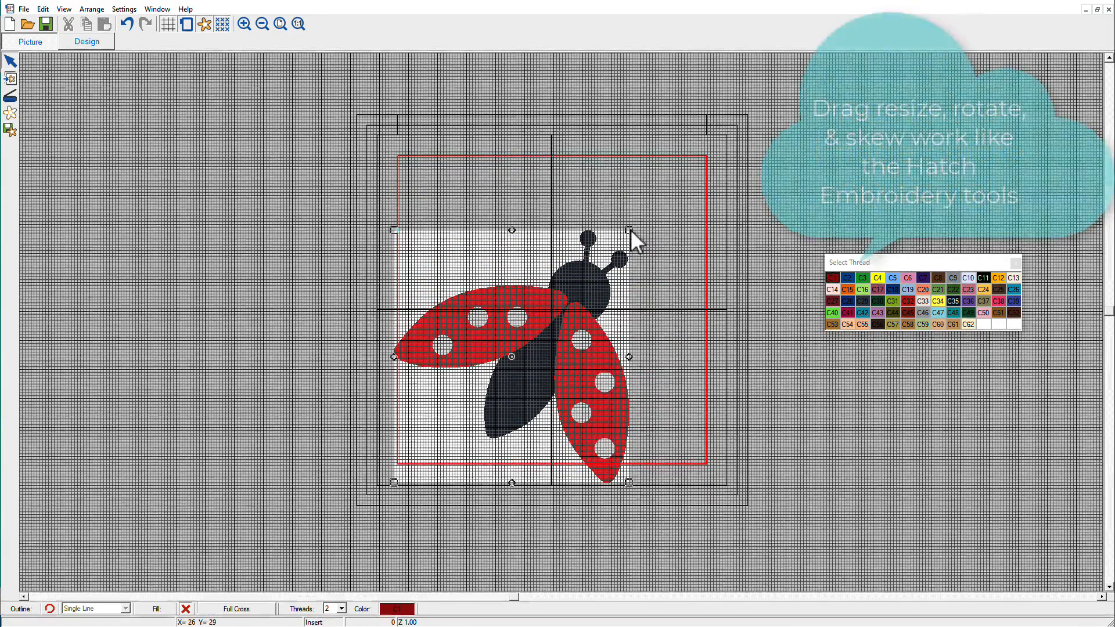
drag(631, 230, 677, 310)
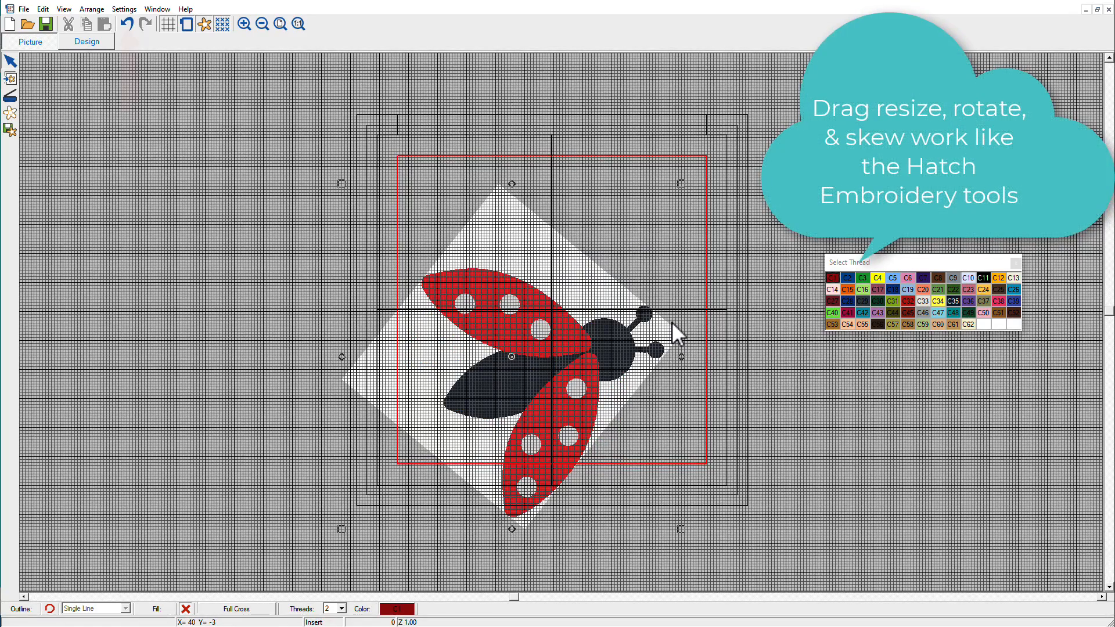
key(ctrl+z)
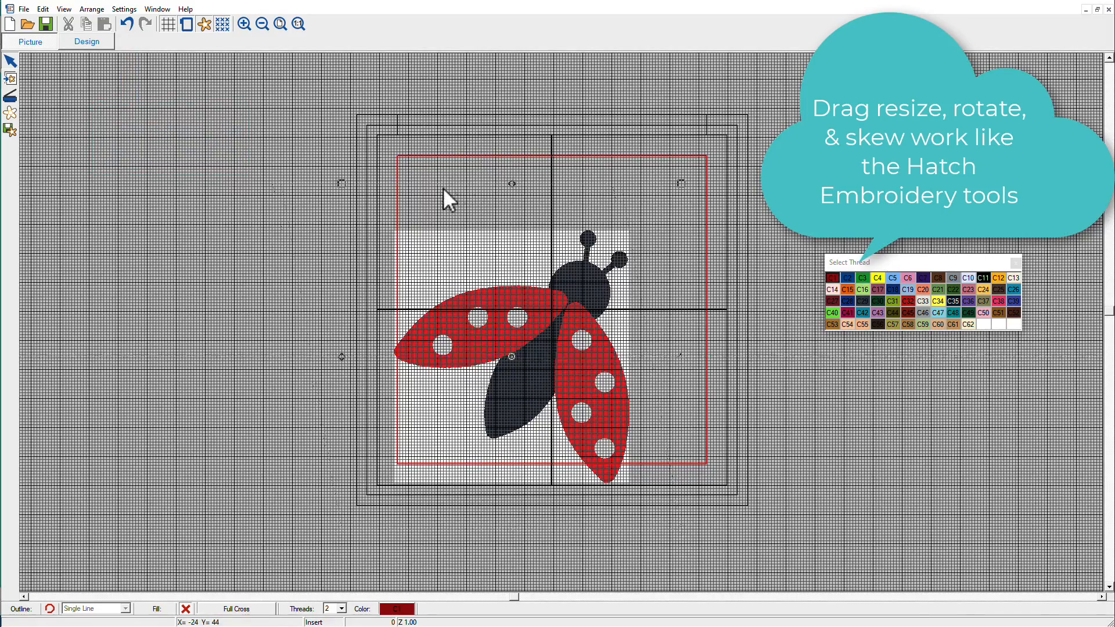
key(ctrl+z)
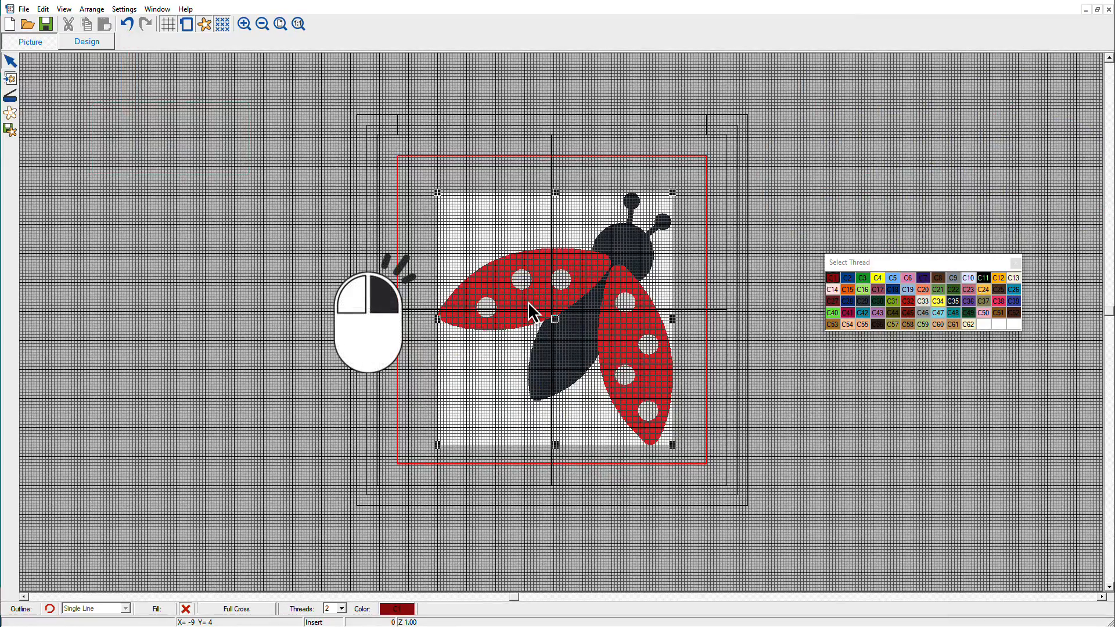
Set the ladybird image's width to 75 crosses and scale its height to 92% in the bitmap properties.
right_click(528, 301)
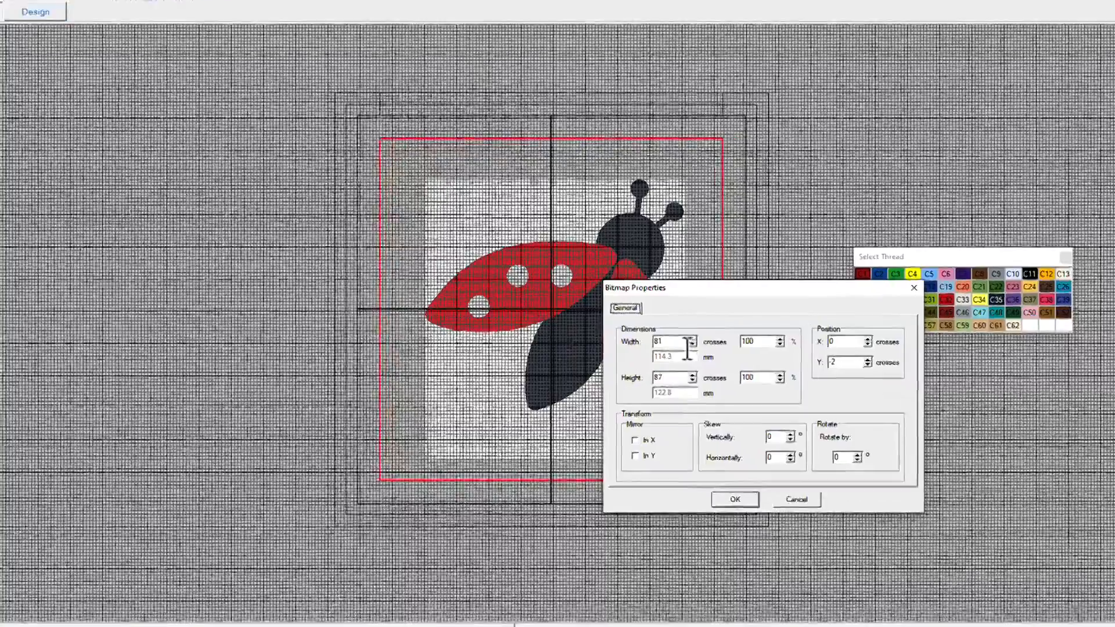
drag(671, 344, 654, 351)
text(75)
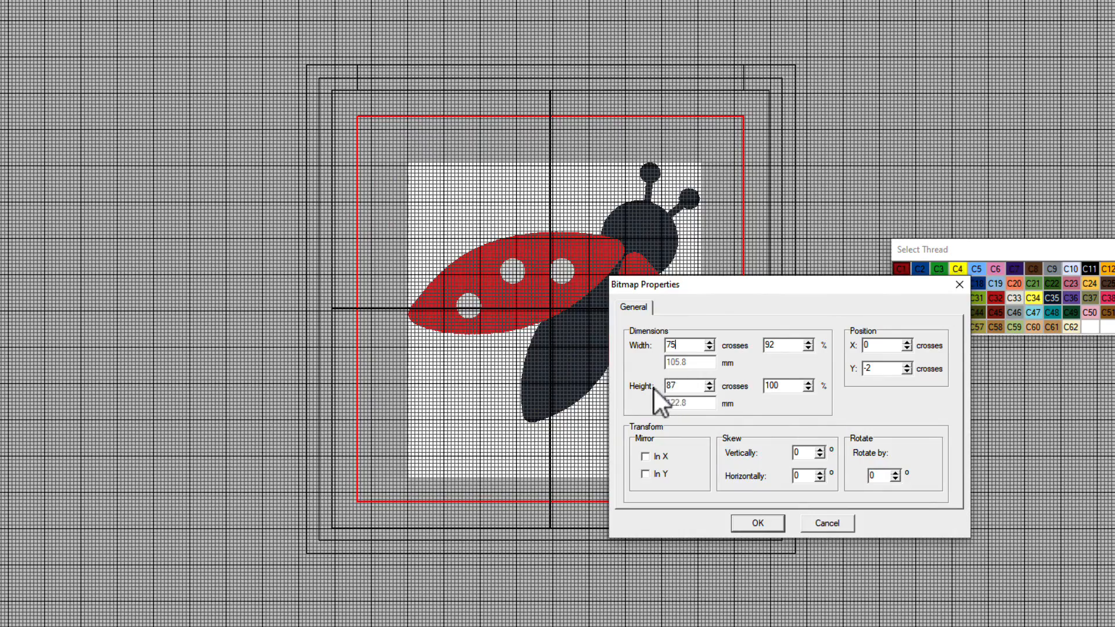
double_click(783, 387)
text(92)
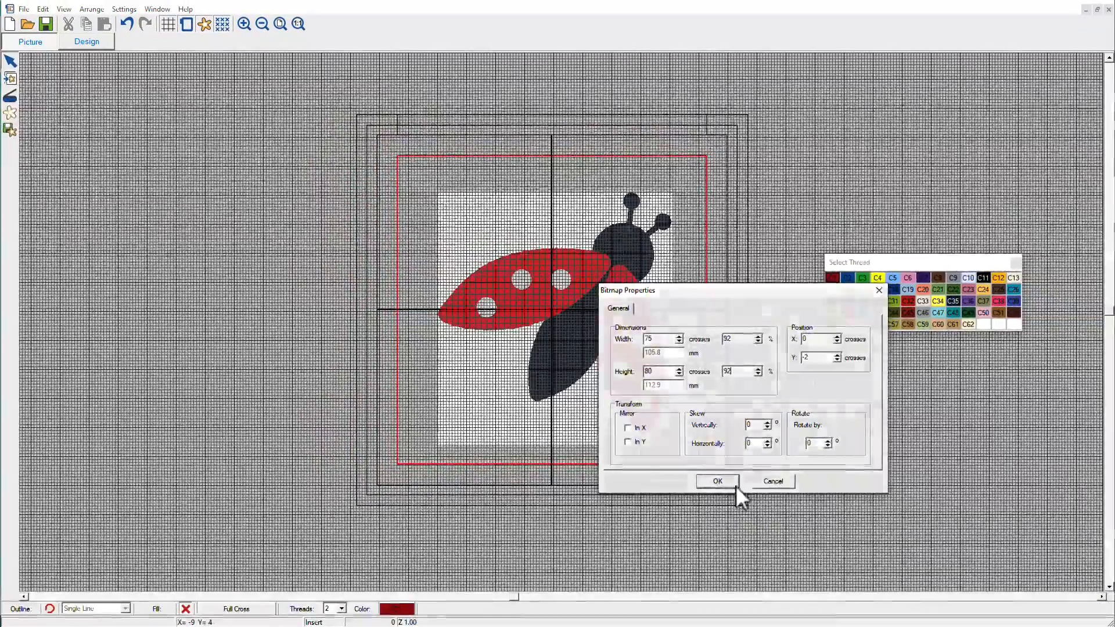
click(730, 494)
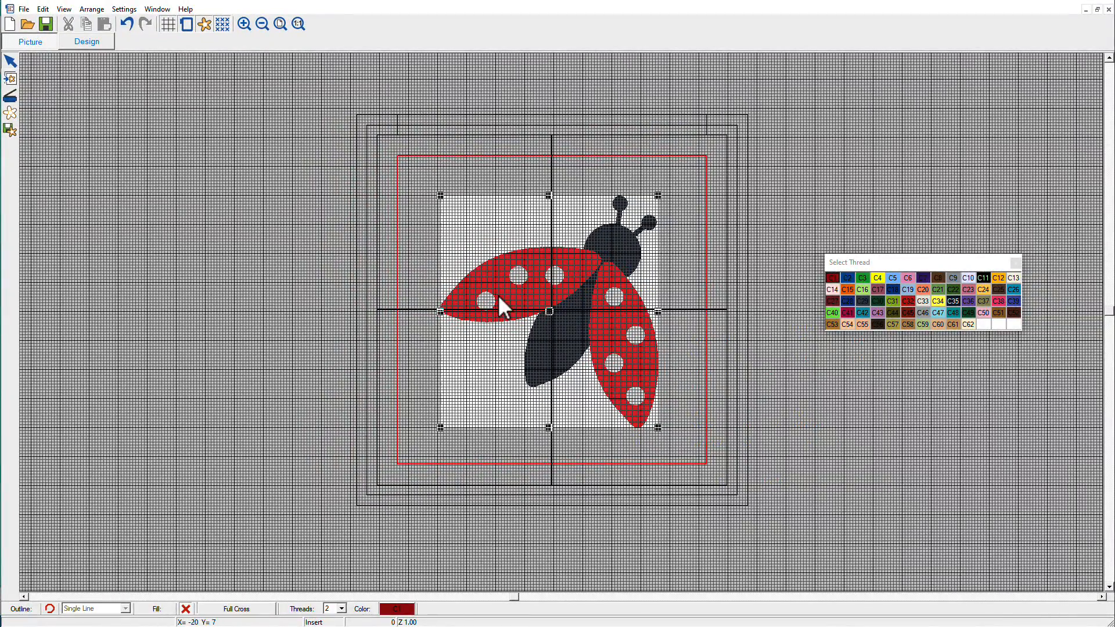
Dim the ladybird artwork for tracing, and toggle its visibility in Design mode.
click(11, 110)
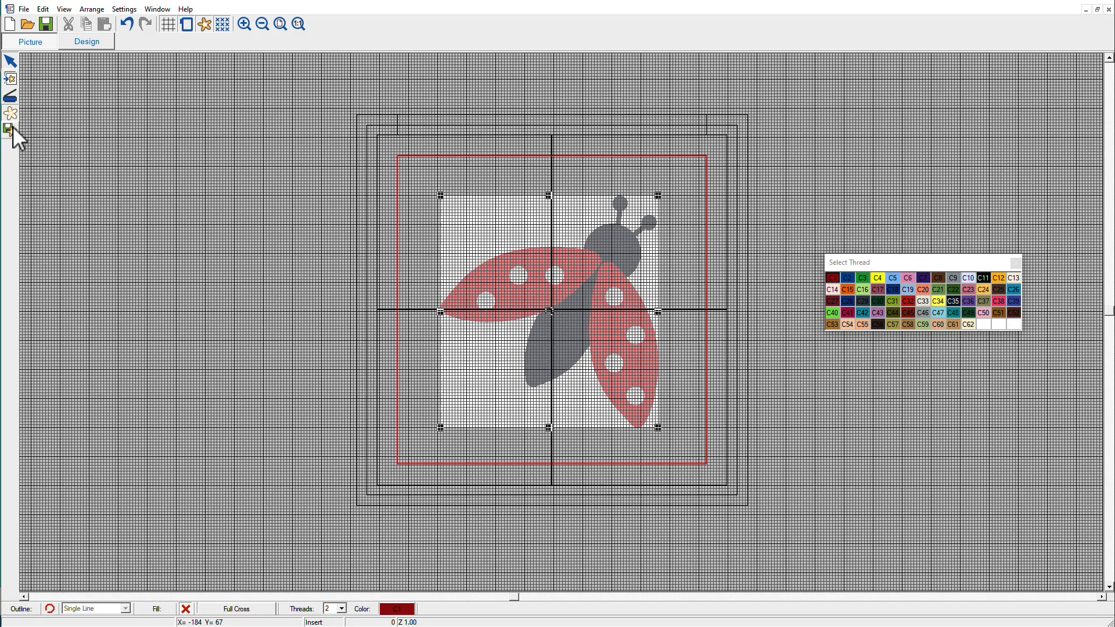
click(97, 43)
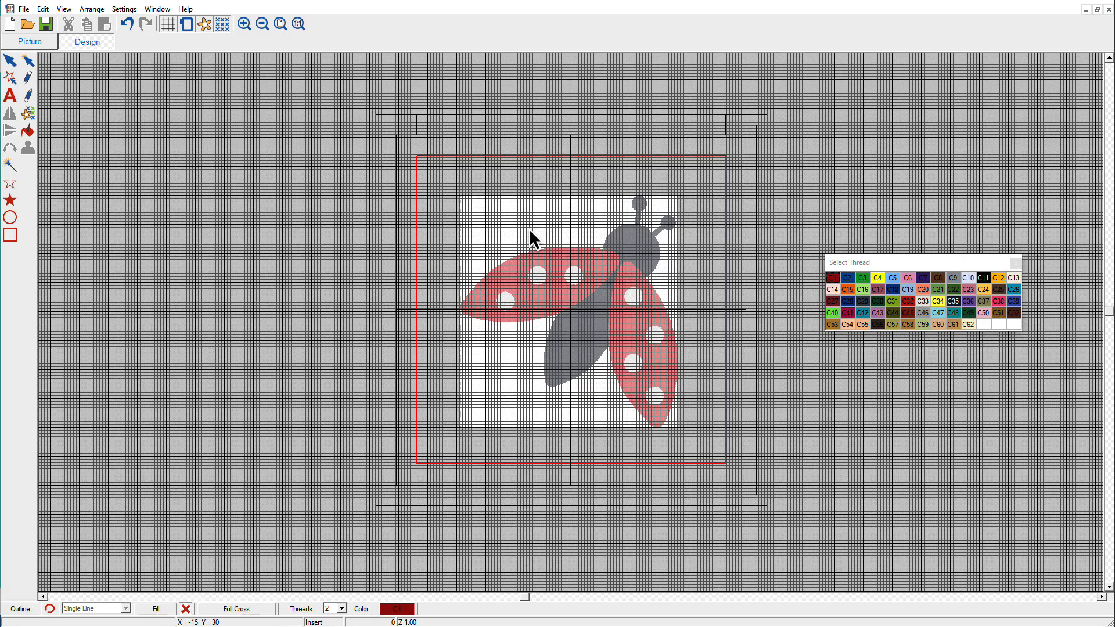
click(203, 27)
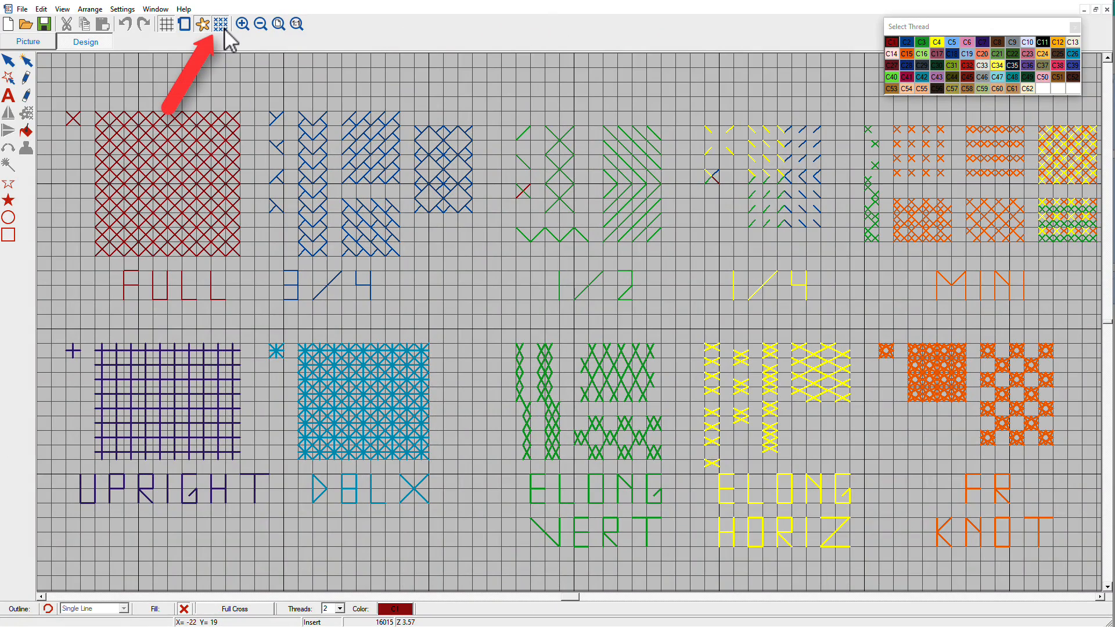
Preview the stitch sample design as solid color blocks, and return to the cross-stitch view.
click(223, 30)
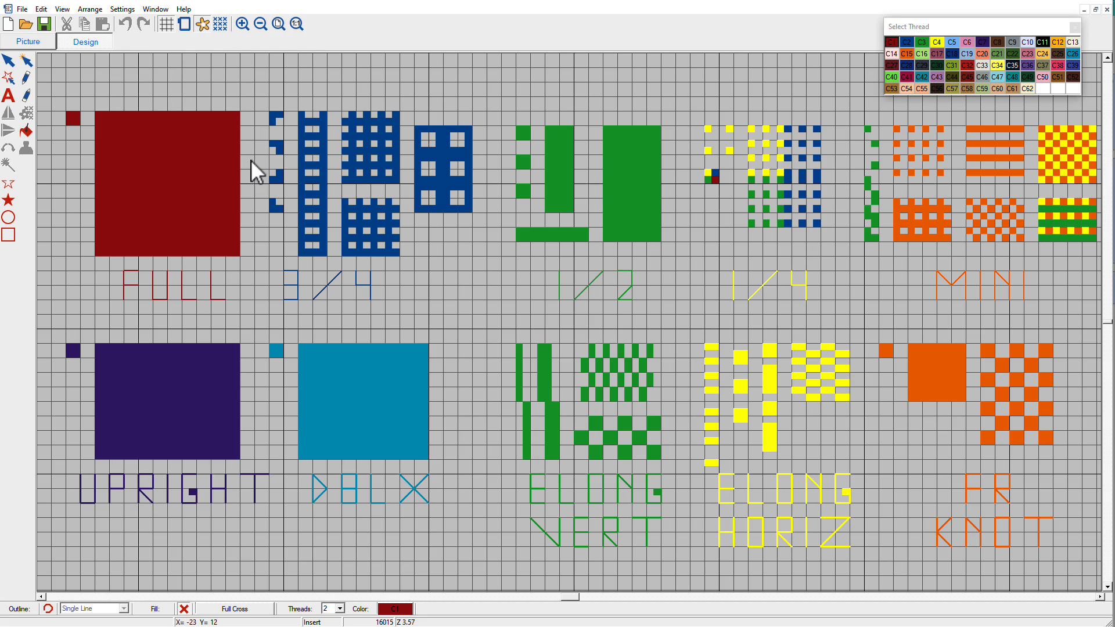
click(220, 25)
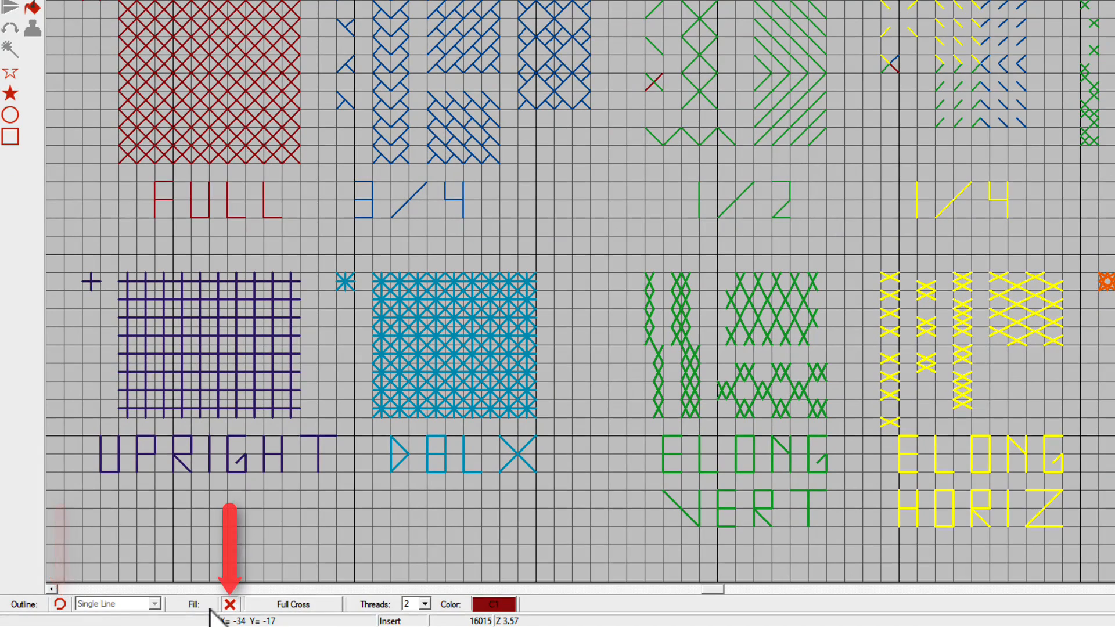
Display the stitch type palette widened into a single row, and save the stitch sample design.
right_click(278, 607)
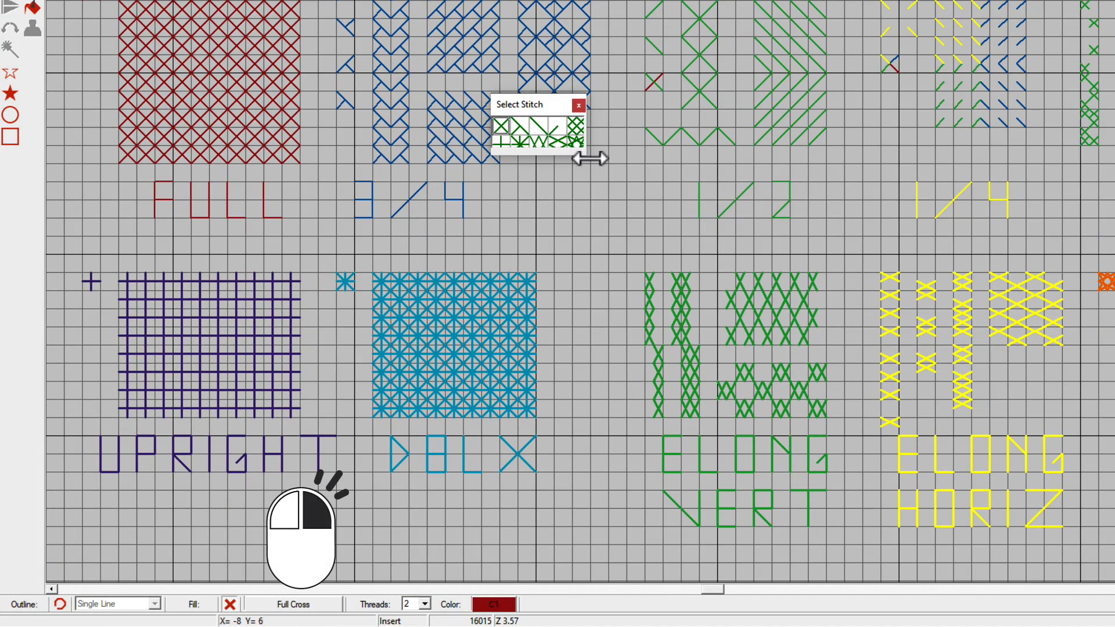
drag(590, 156, 718, 136)
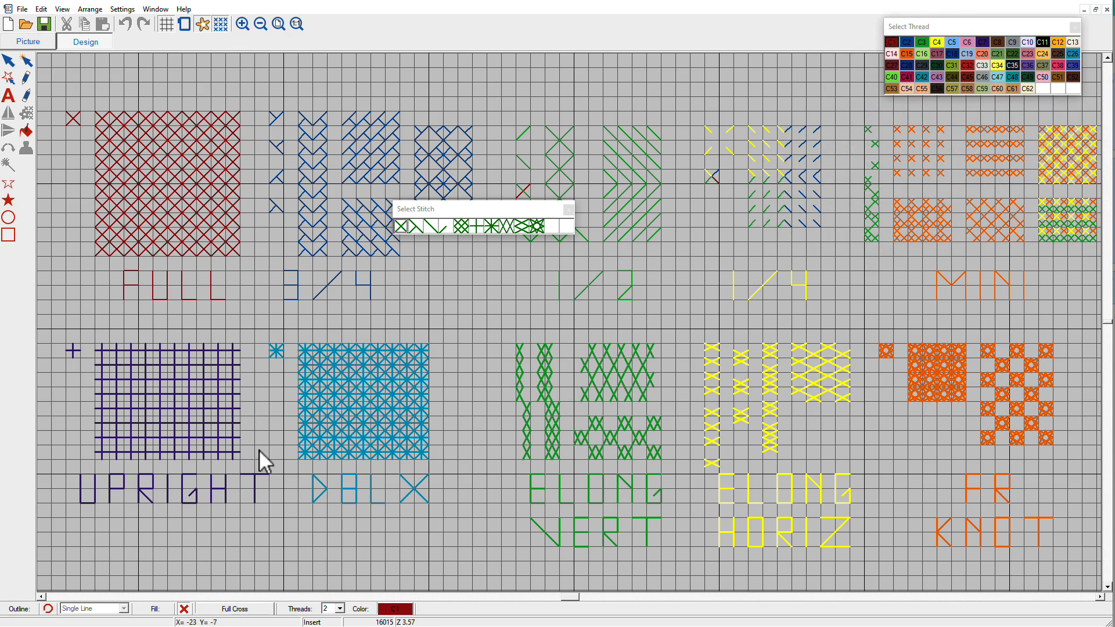
click(22, 9)
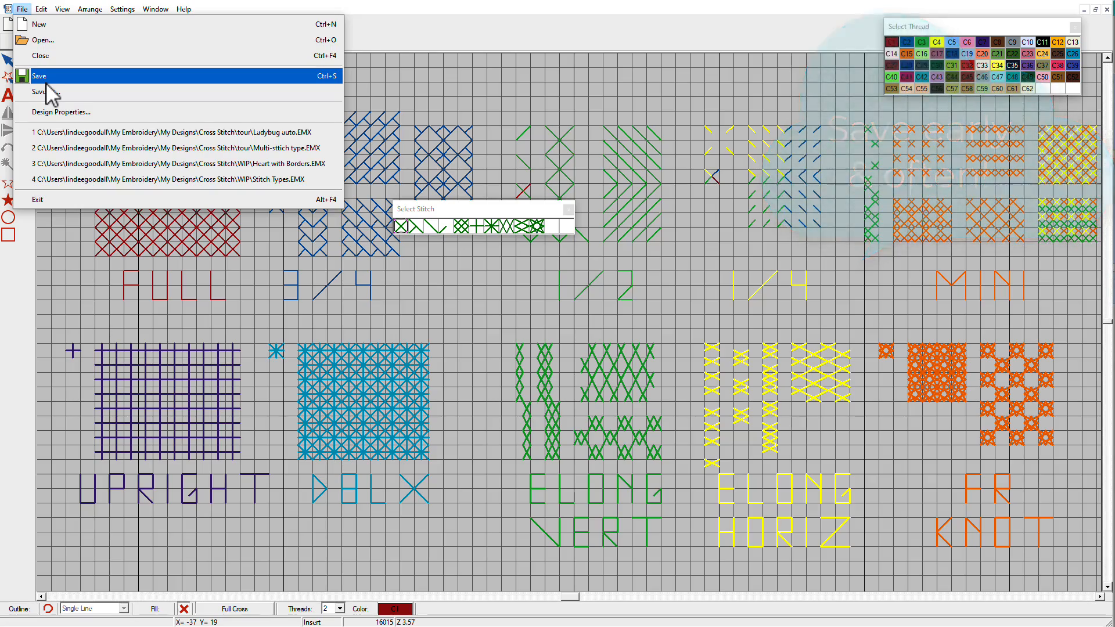
click(47, 82)
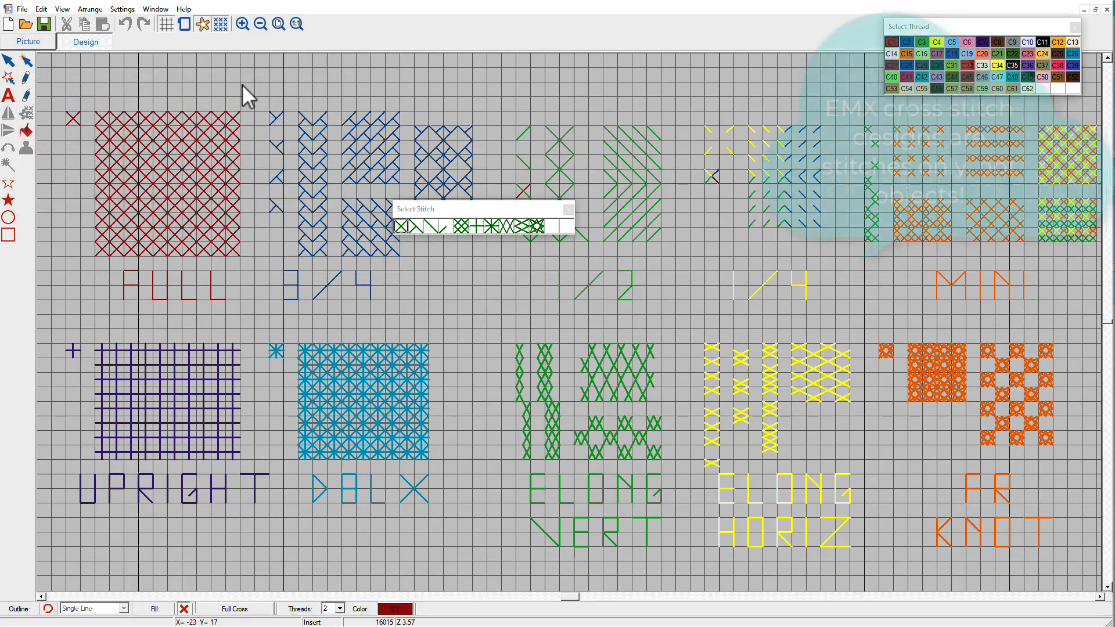